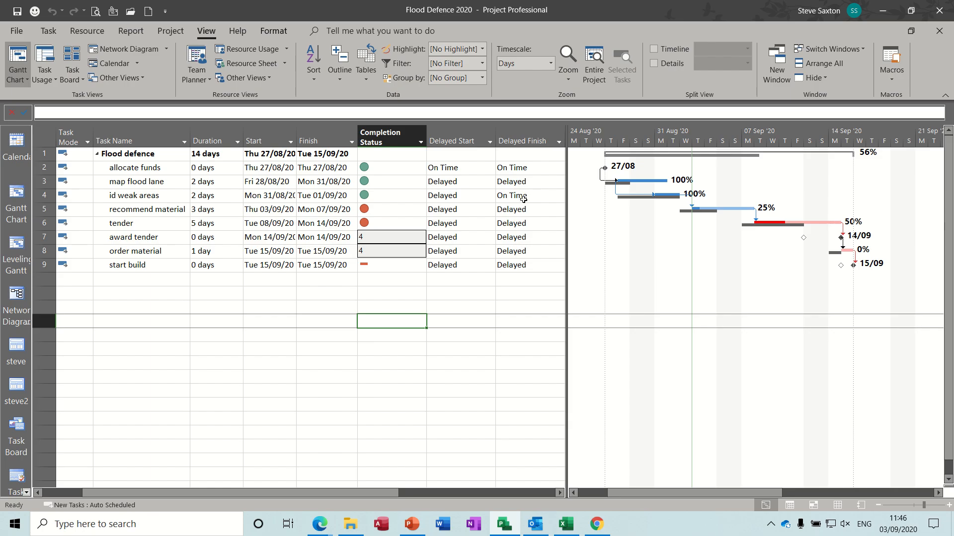
Delete the Completion Status, Delayed Start and Delayed Finish definitions from the task text custom fields.
click(338, 279)
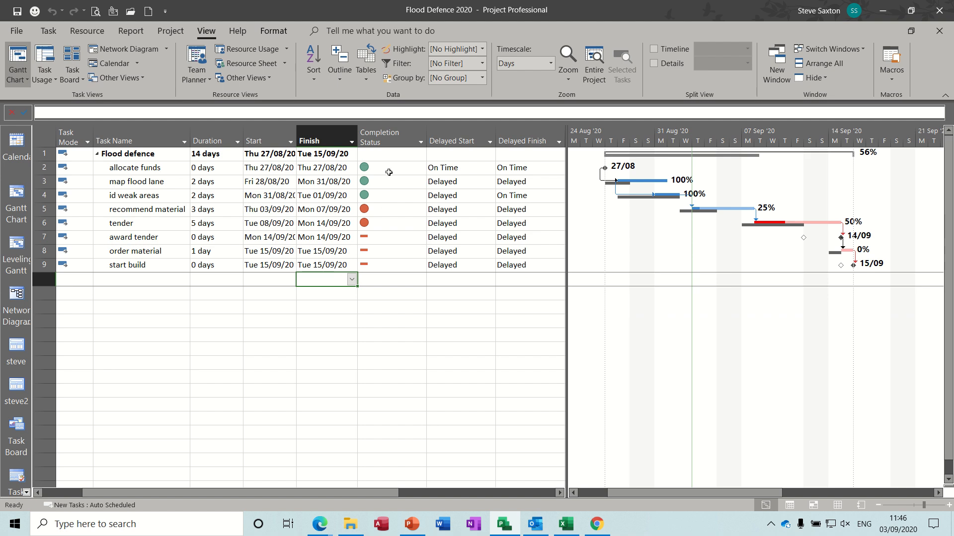
right_click(385, 133)
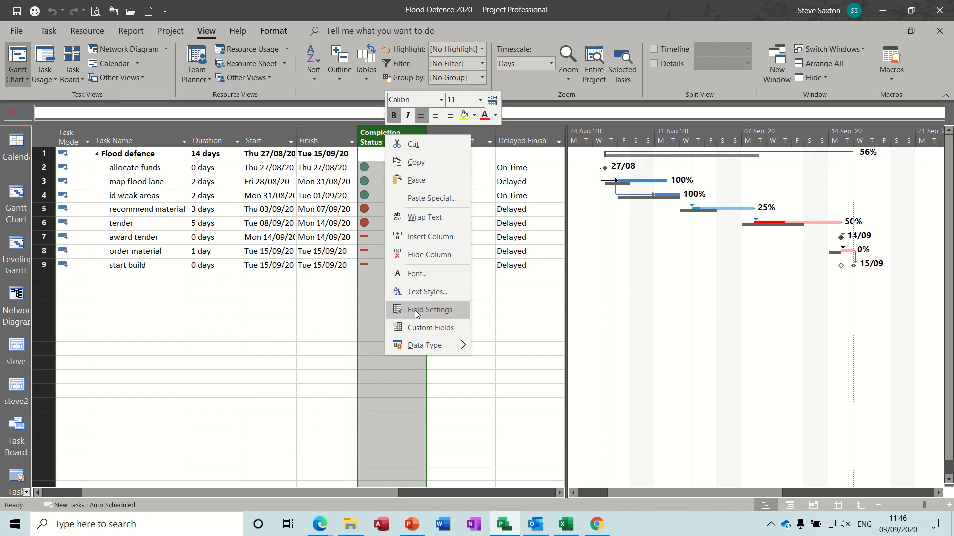
click(413, 327)
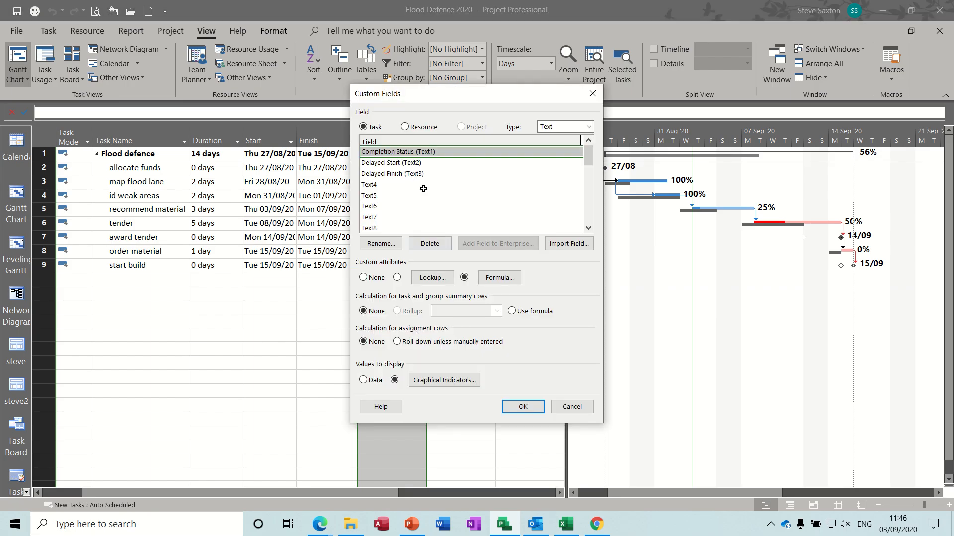
click(430, 244)
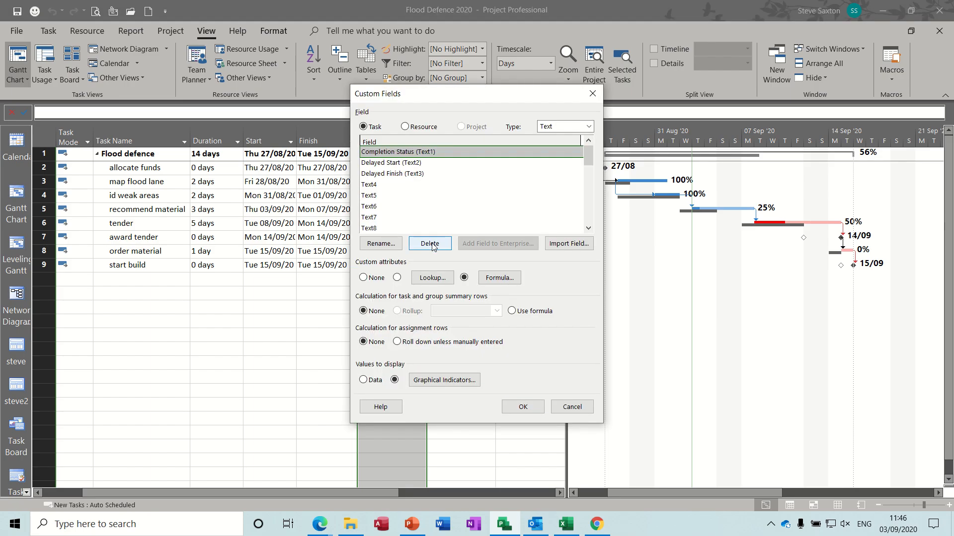
click(417, 164)
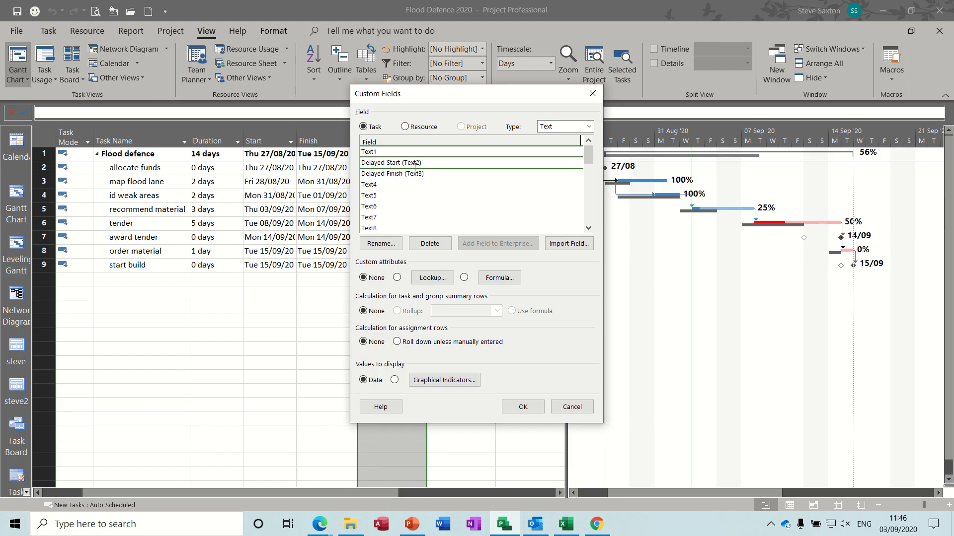
click(430, 243)
click(418, 173)
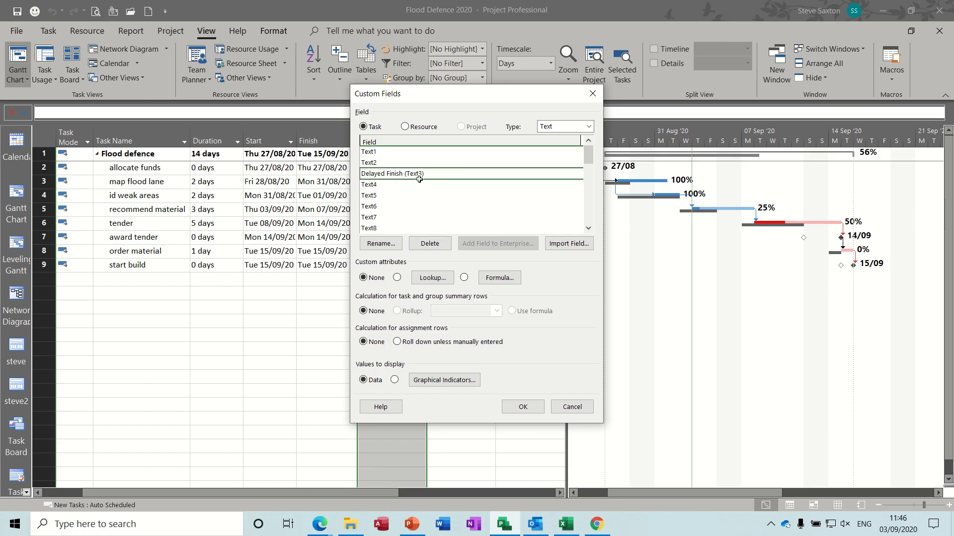
click(430, 243)
Rename the Text1 custom field as Completion Status.
click(374, 152)
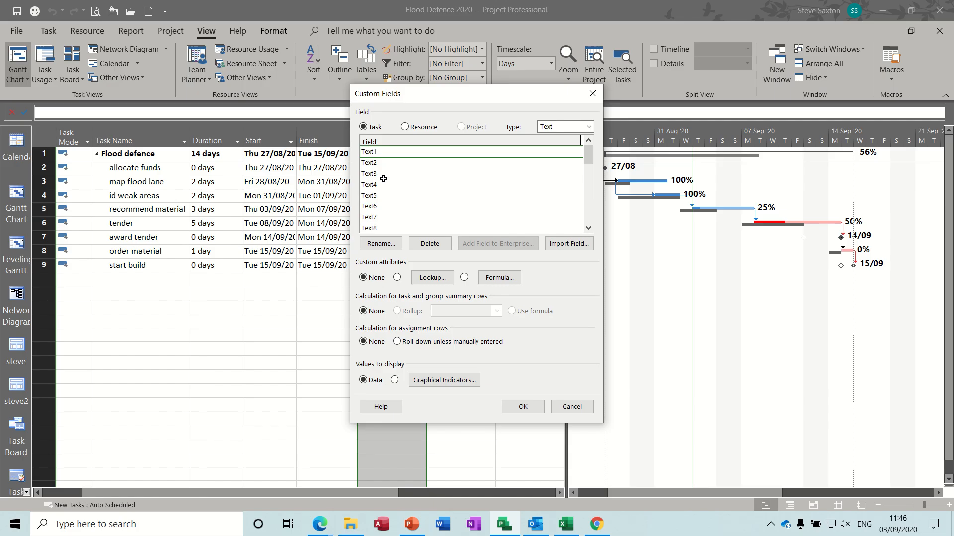
click(382, 243)
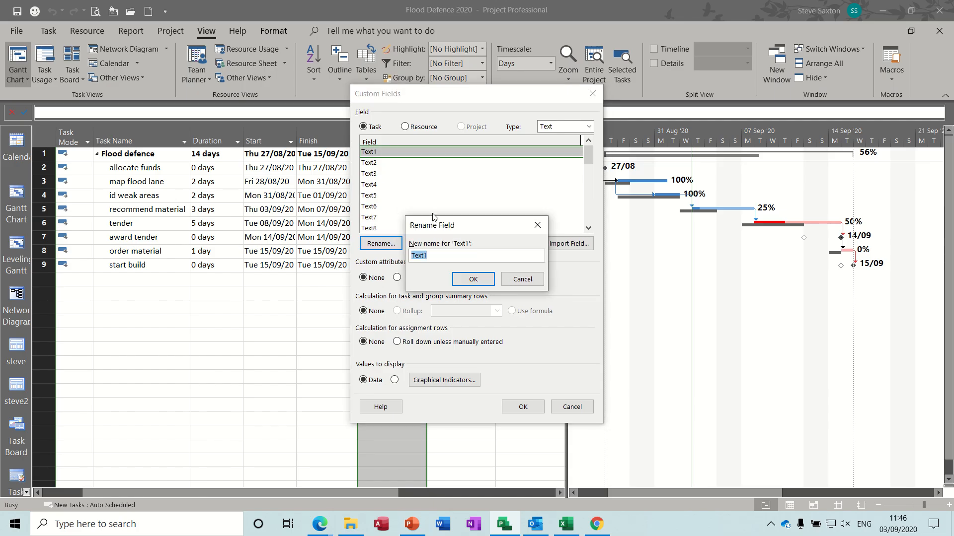
text(Completion Status)
click(478, 279)
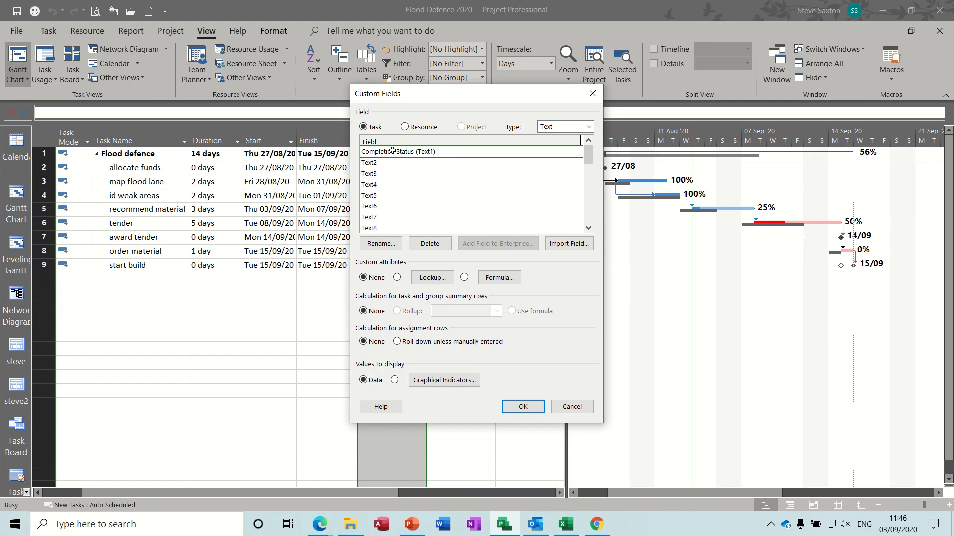
Start a formula for the Completion Status field with the general IIf function and clear its placeholder arguments.
click(500, 279)
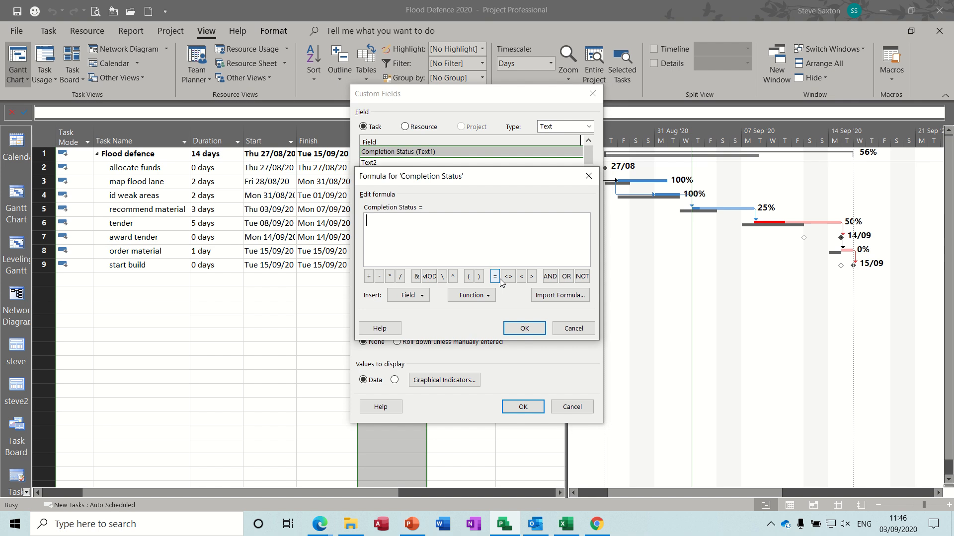
click(489, 300)
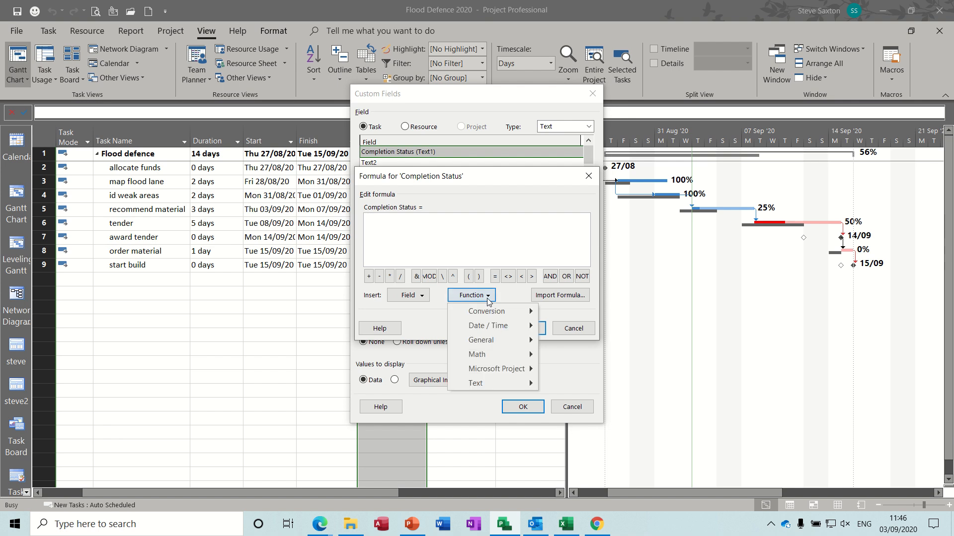
mouse_move(491, 340)
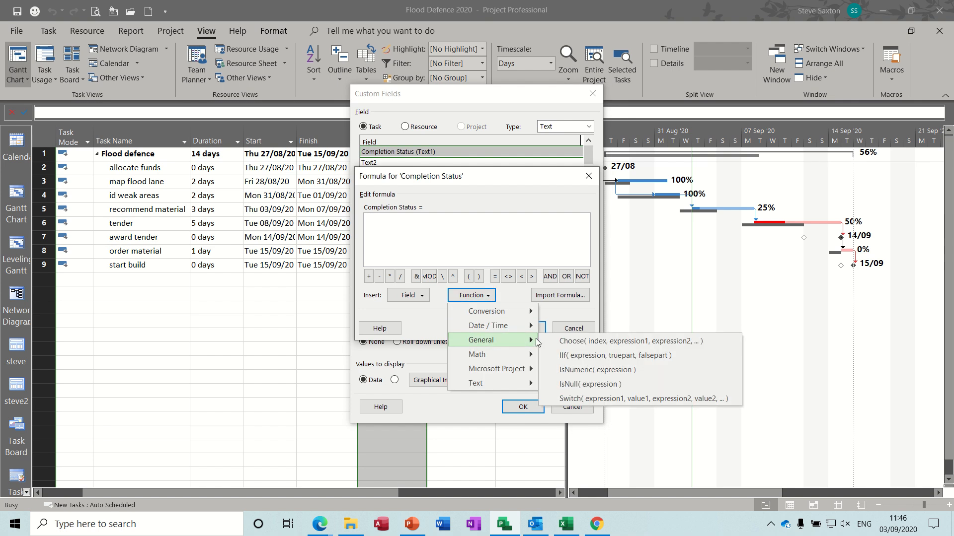
click(591, 356)
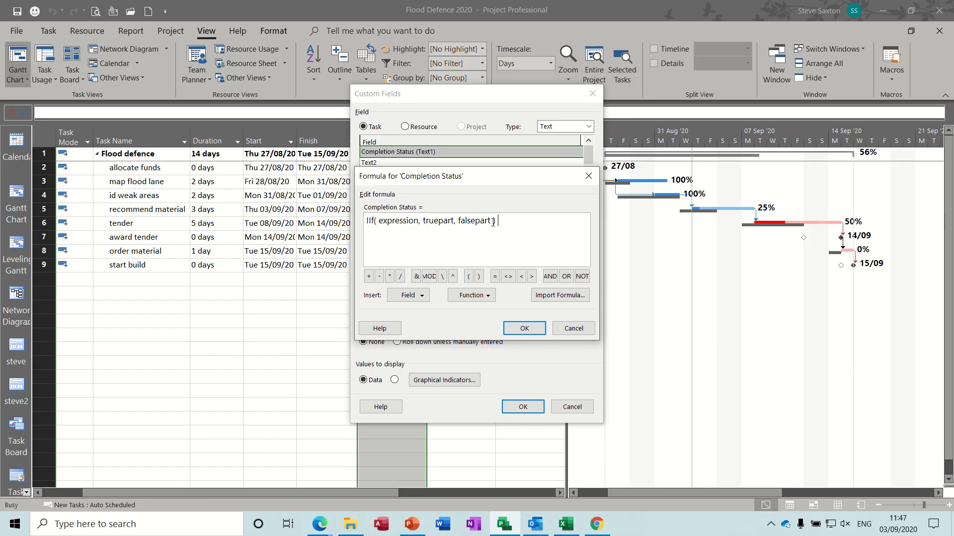
drag(493, 220, 379, 221)
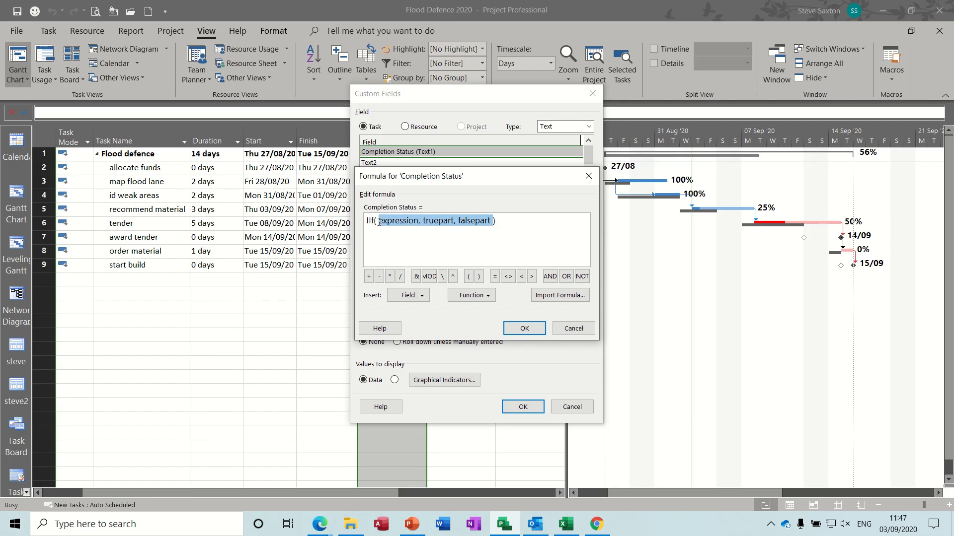
key(Delete)
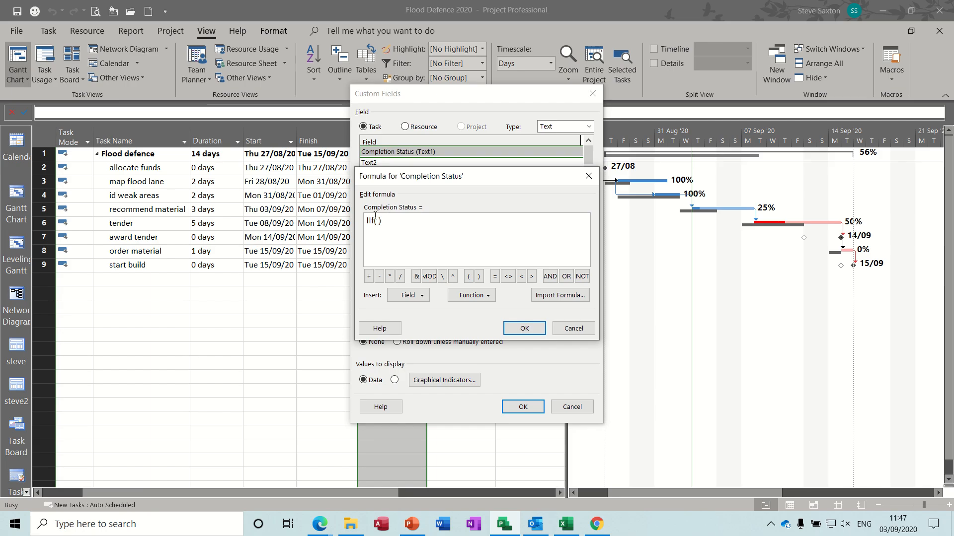
Enter the first IIf condition as [% Complete] =100 returning 1, with a nested iif( as the false part.
click(423, 298)
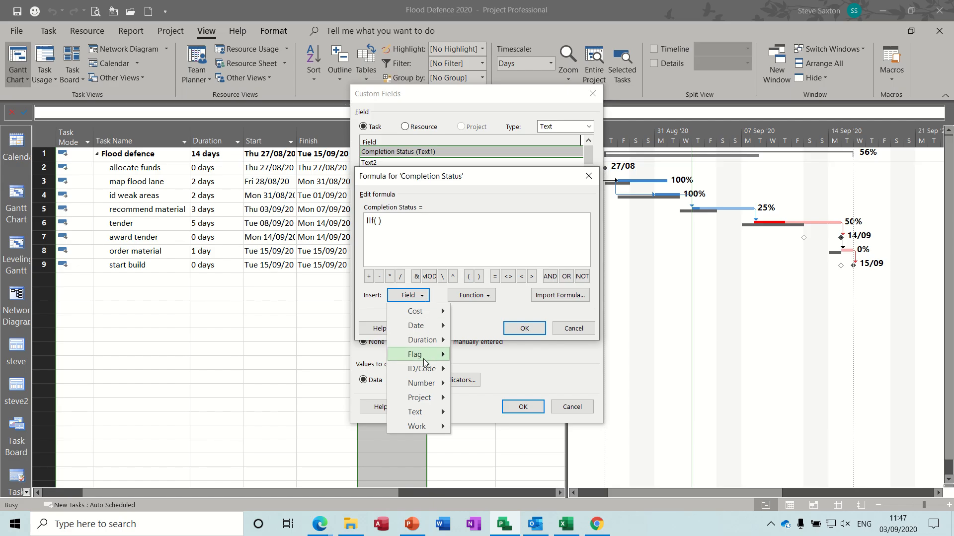
mouse_move(424, 383)
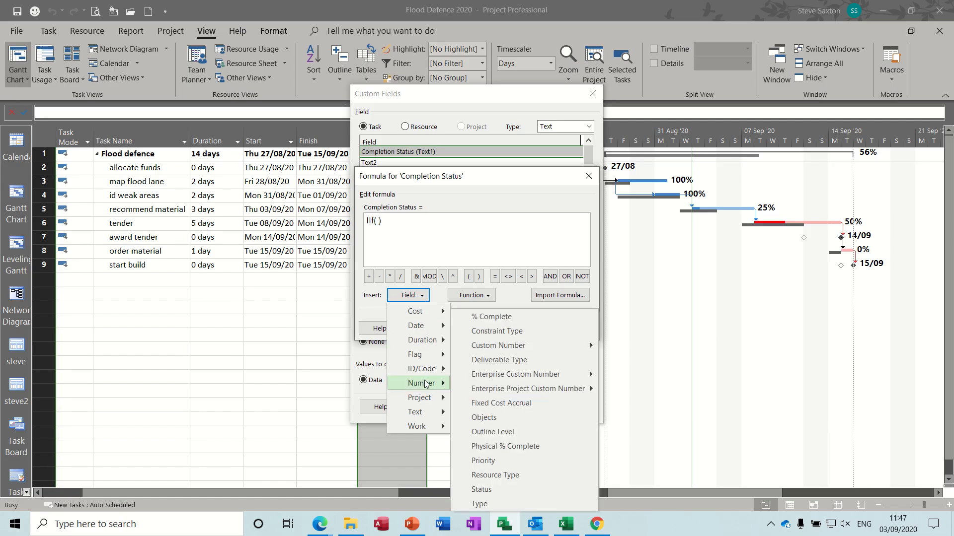
click(491, 317)
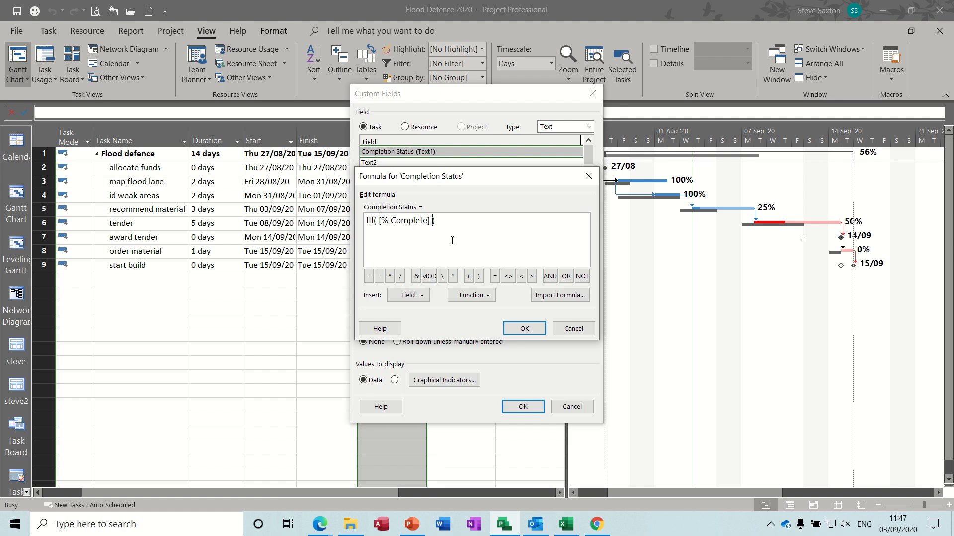
text(=100,1,)
text(iif()
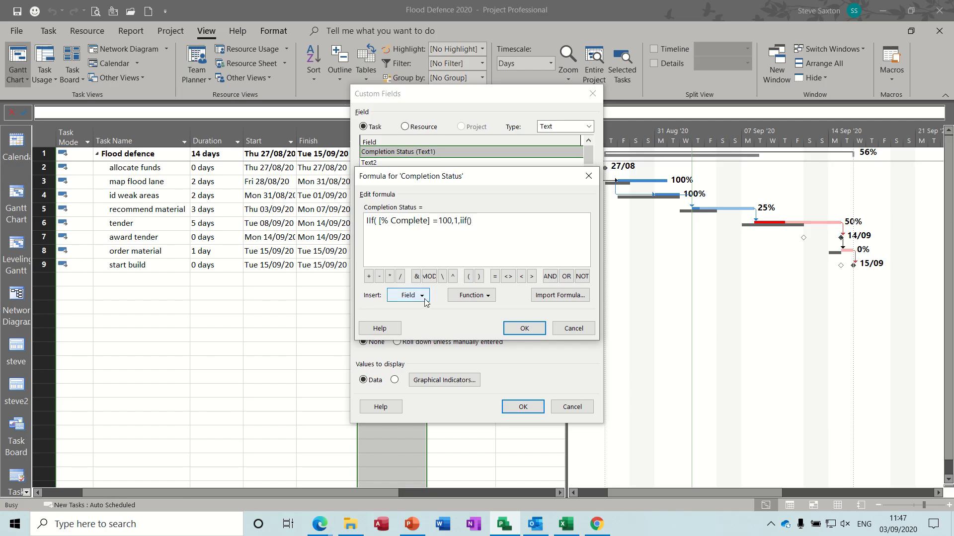
Fill the second iif with [% Complete] >=75 returning 2, followed by another nested iif(.
click(408, 295)
mouse_move(420, 385)
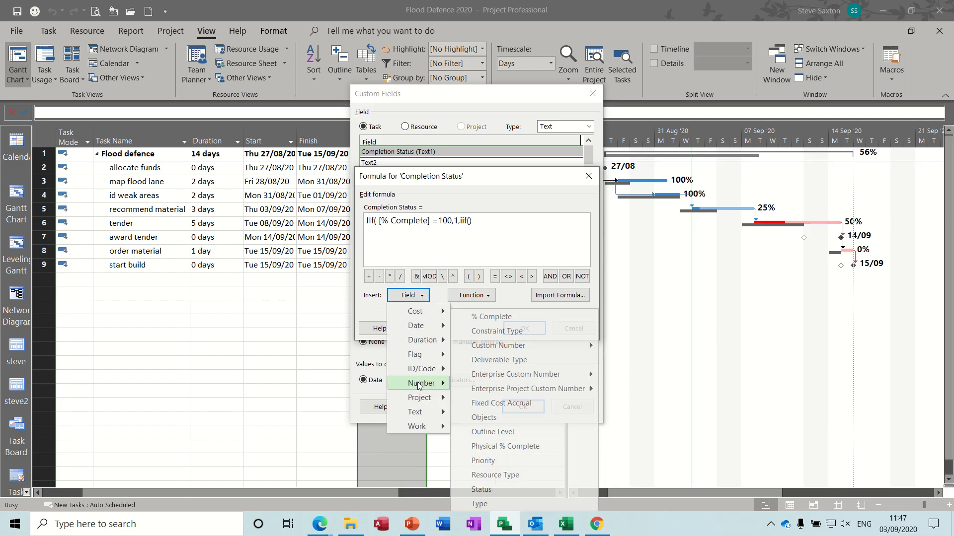
click(481, 323)
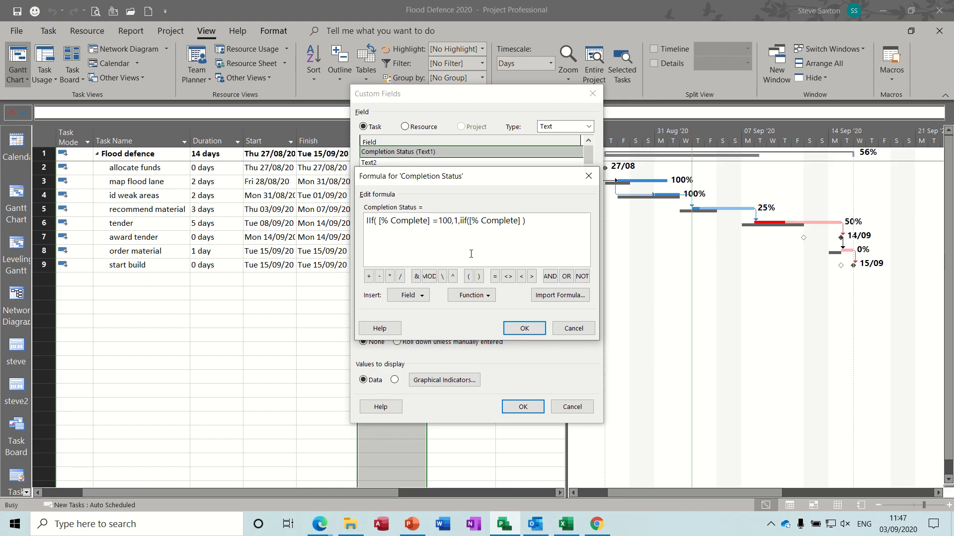
text(>=75,2,iif()
Fill the third iif with [% Complete] >=25 returning 3, followed by another nested iif(.
click(407, 295)
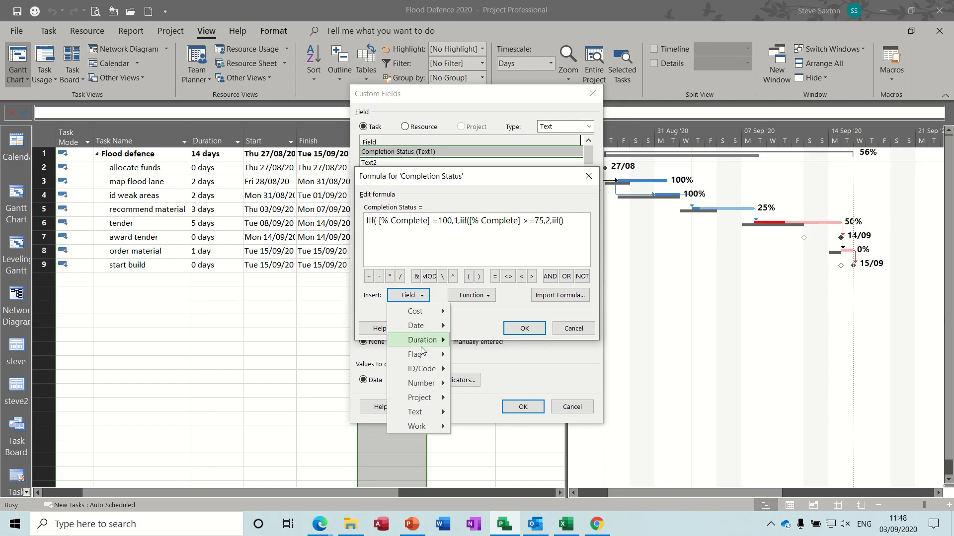
mouse_move(423, 384)
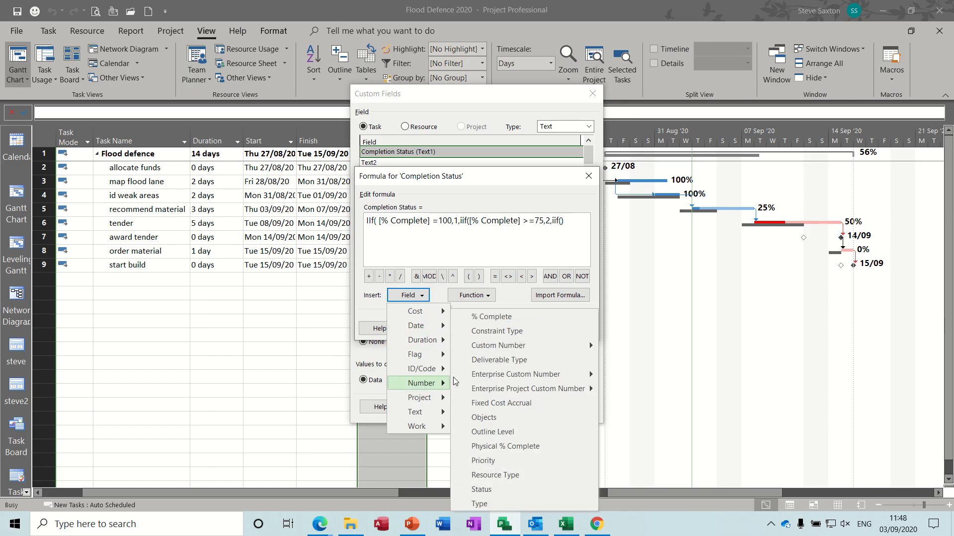
click(502, 318)
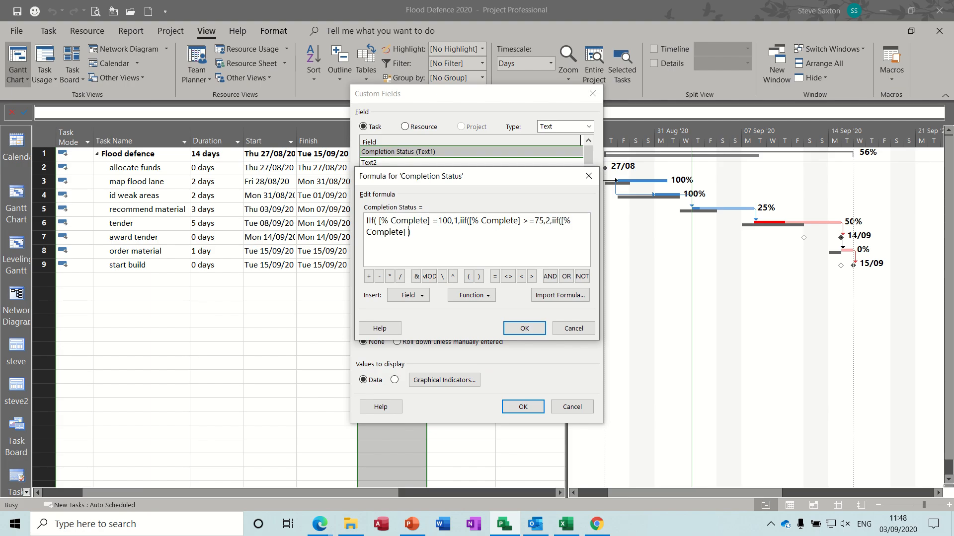
text(>=25,3,iif()
Complete the formula with [% Complete] >=0 returning 4, close the brackets, and apply it to the Completion Status field, replacing existing data.
click(408, 295)
mouse_move(427, 382)
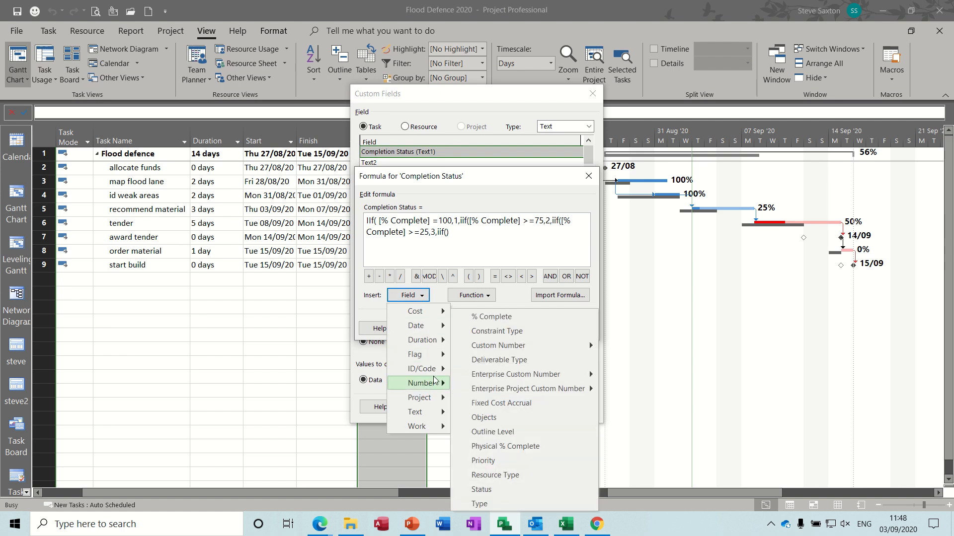
click(489, 320)
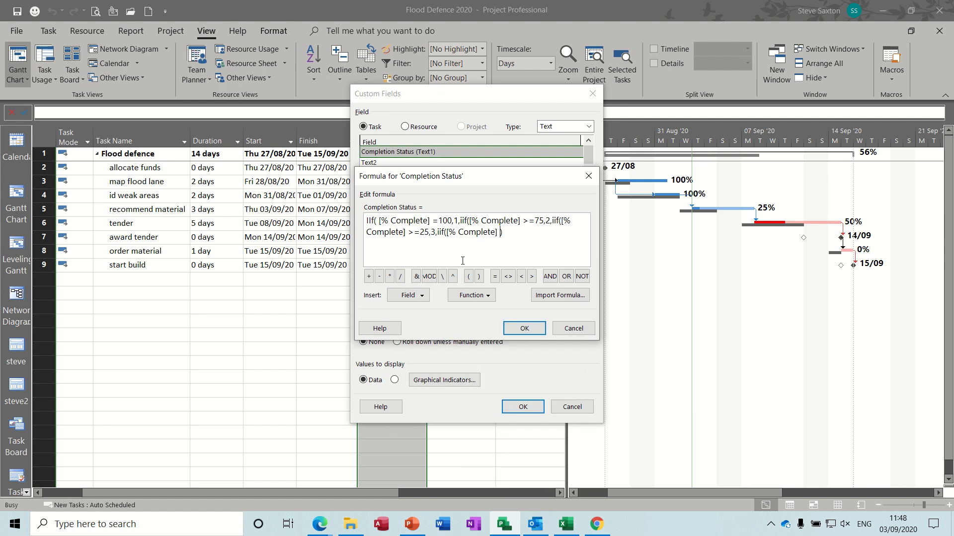
text(>=0,4))
click(524, 329)
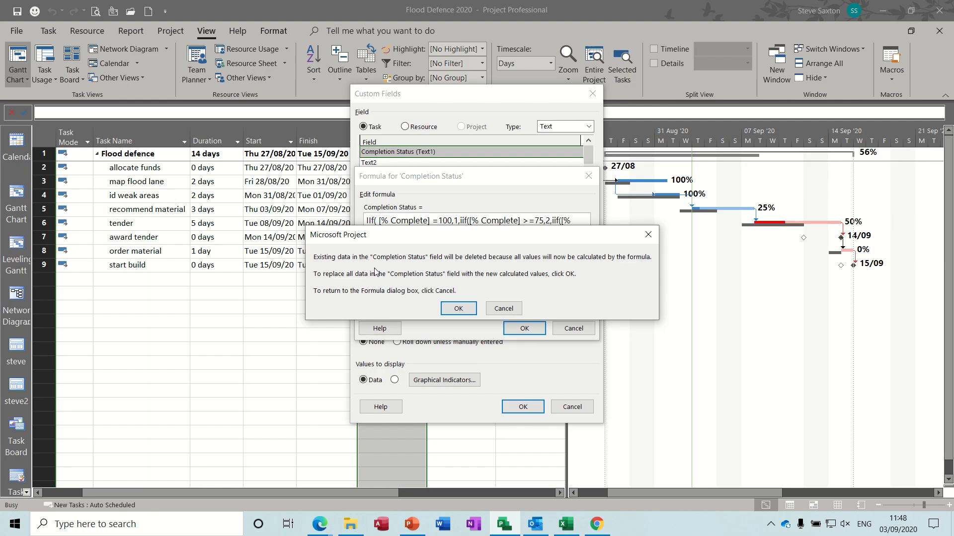
click(462, 309)
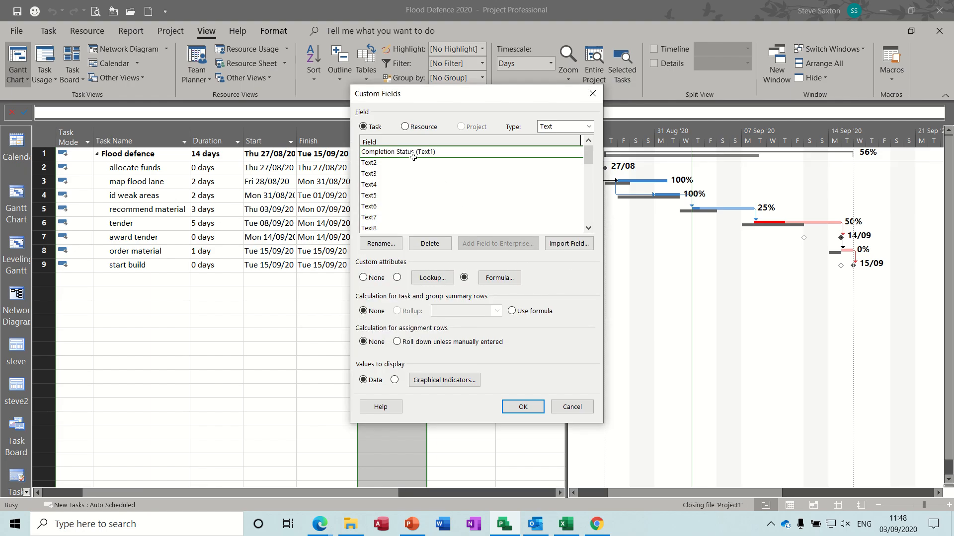
click(522, 407)
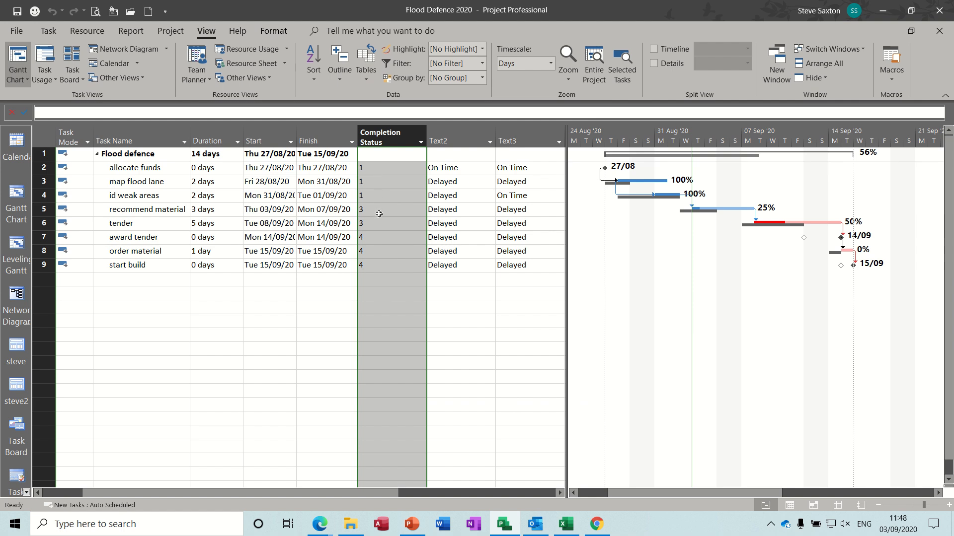
Add a graphical indicator test for Completion Status nonsummary rows: equals 1 shows the green circle.
right_click(393, 133)
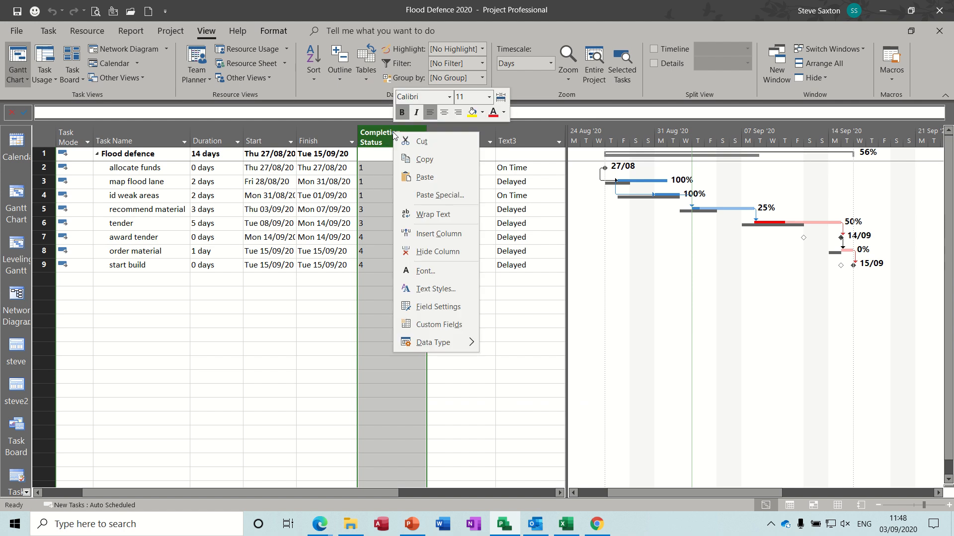
click(421, 325)
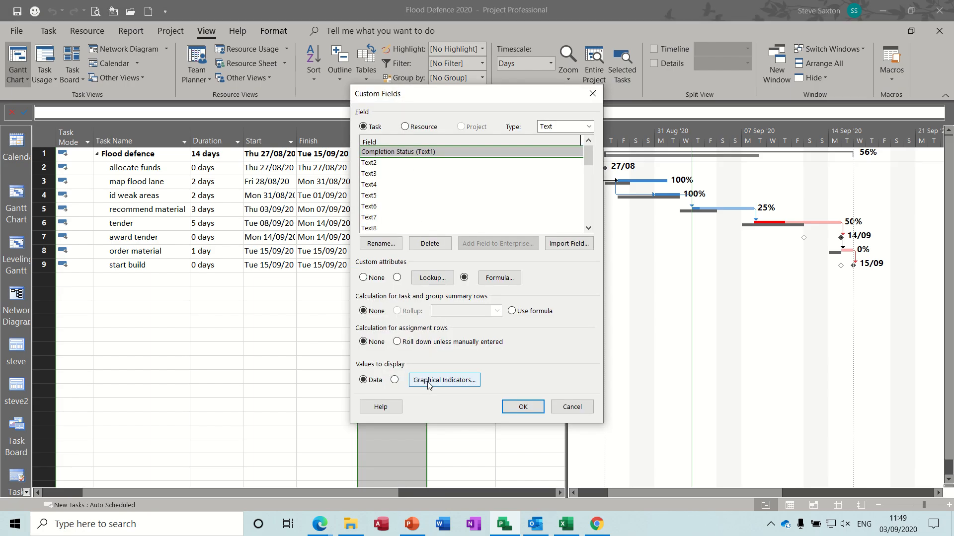
click(444, 380)
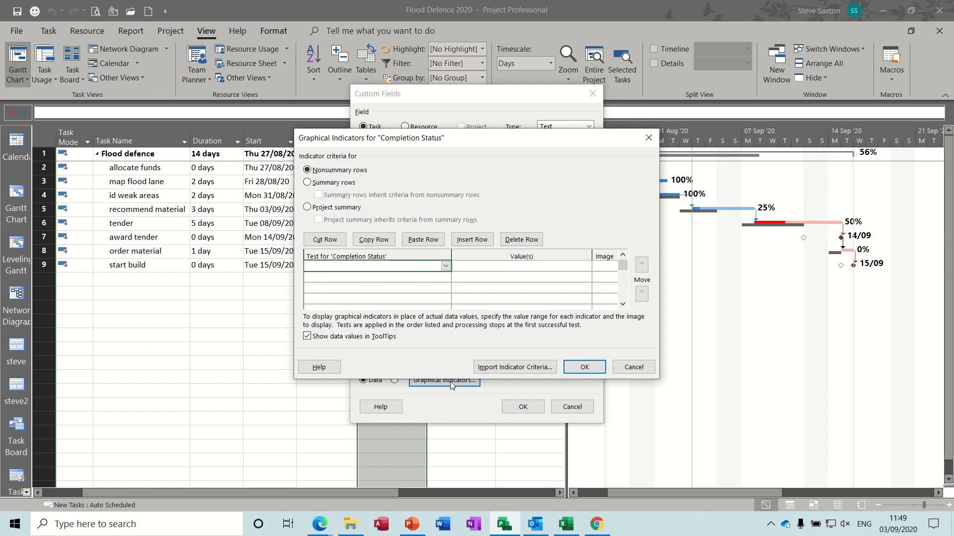
key(Down)
click(476, 268)
text(1)
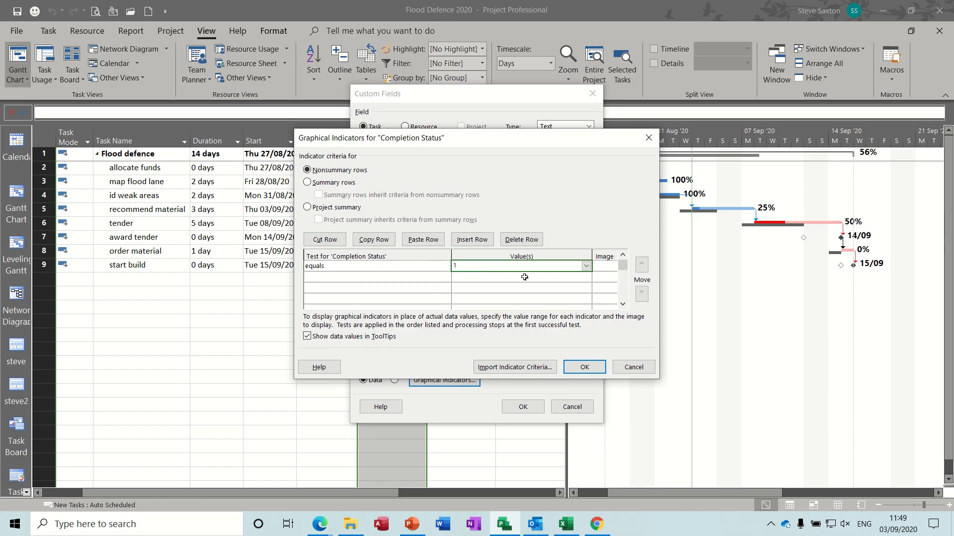
click(602, 267)
click(615, 265)
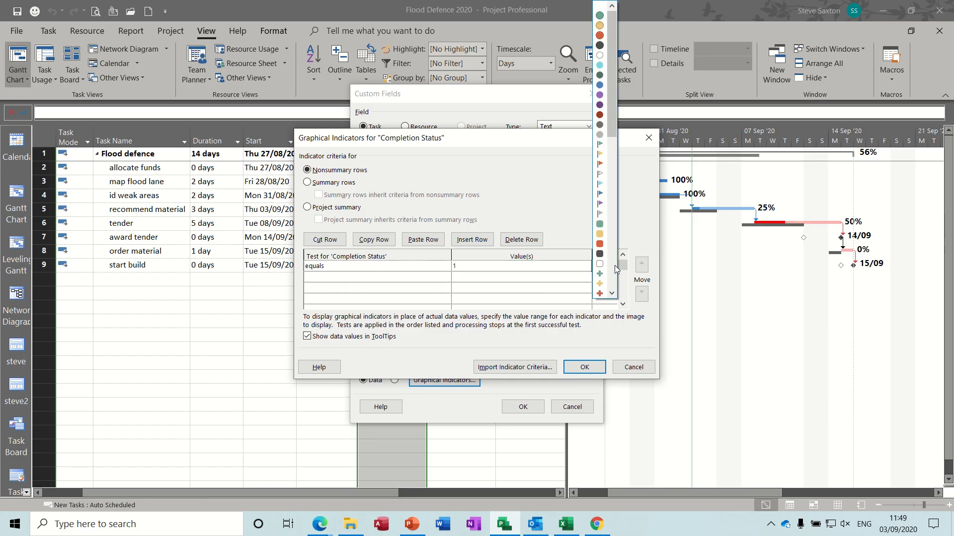
click(599, 16)
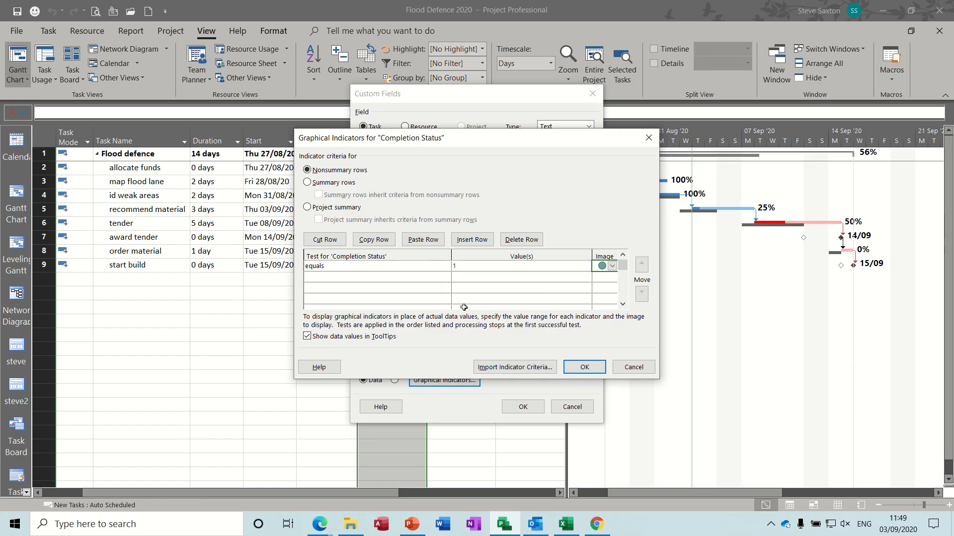
Add a second graphical indicator test for Completion Status: equals 2 shows the yellow circle.
click(399, 280)
text(equals)
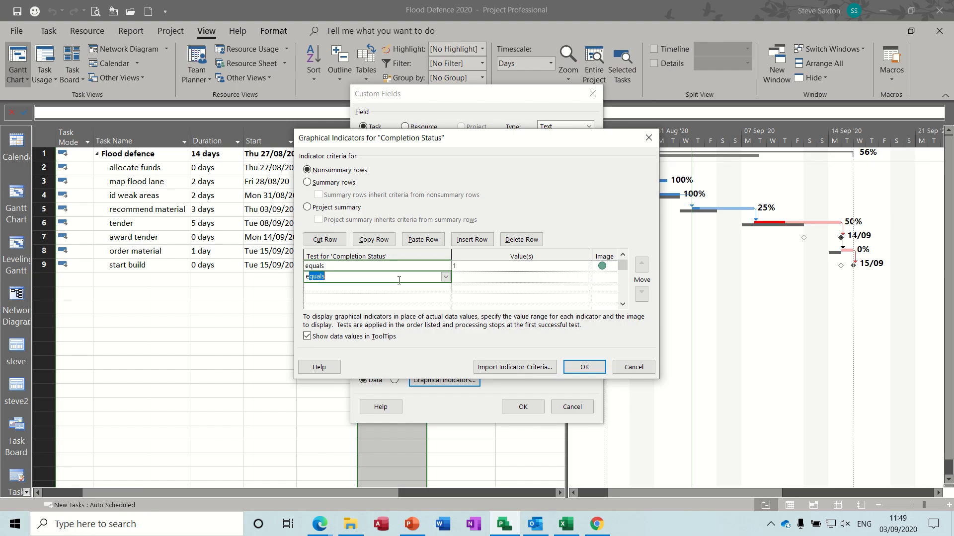
click(474, 277)
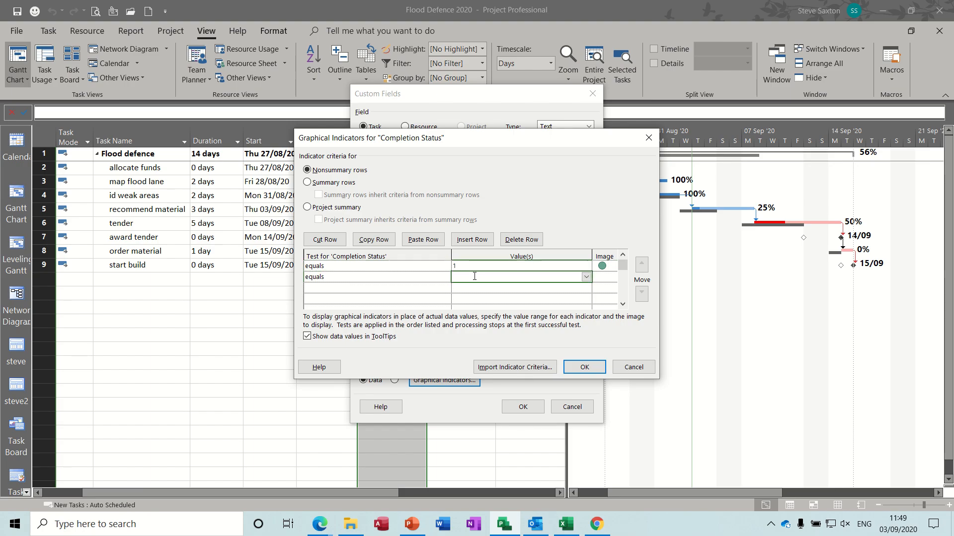
text(2)
click(601, 277)
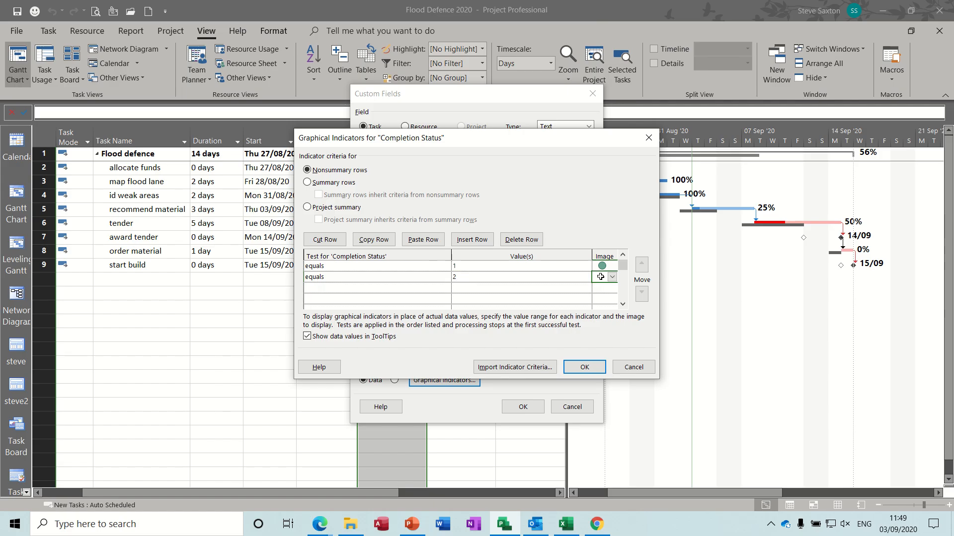
click(613, 278)
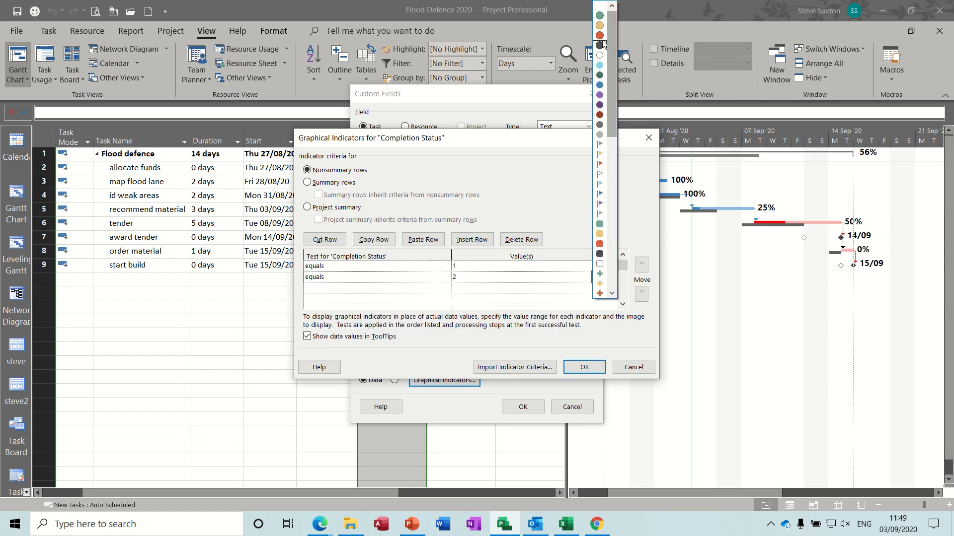
click(600, 26)
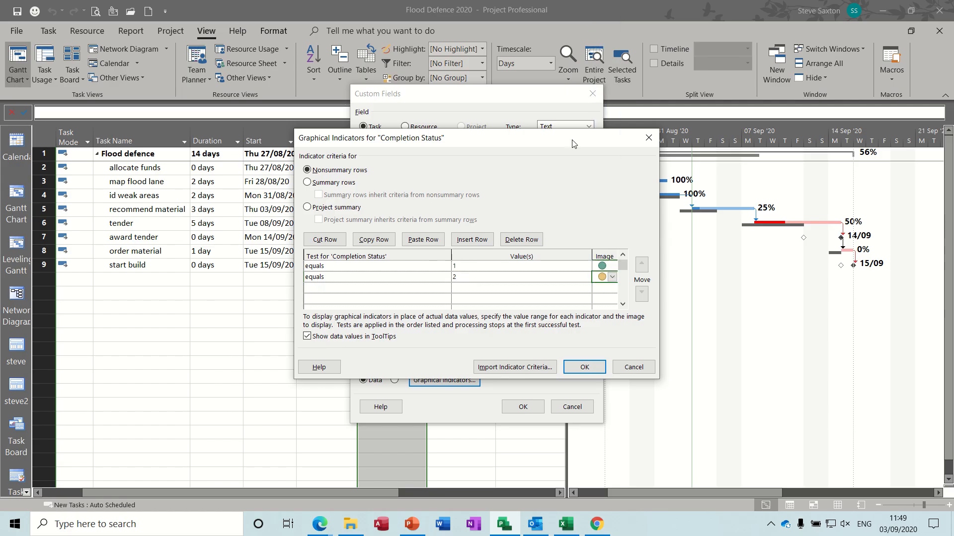
Add a third graphical indicator test for Completion Status: equals 3 shows the red circle.
click(429, 288)
text(equals)
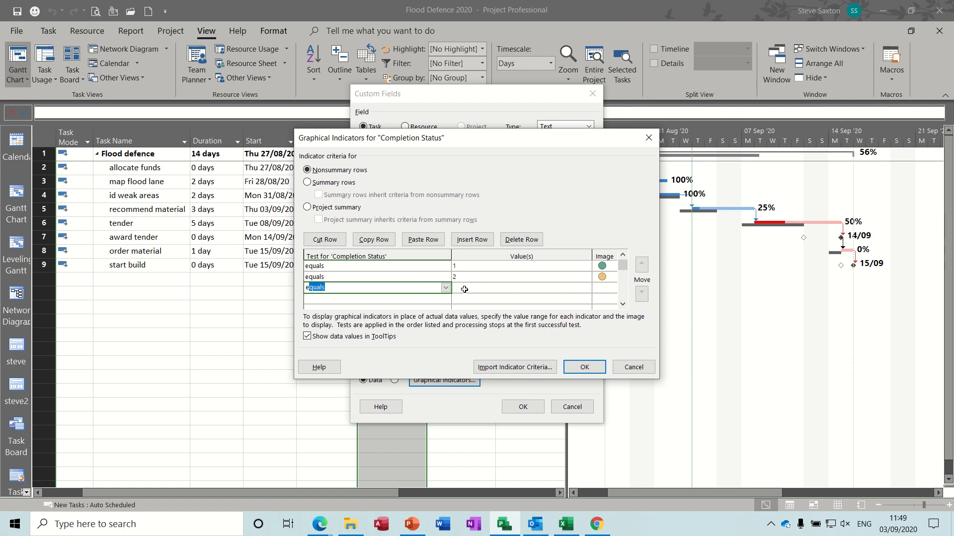
click(467, 289)
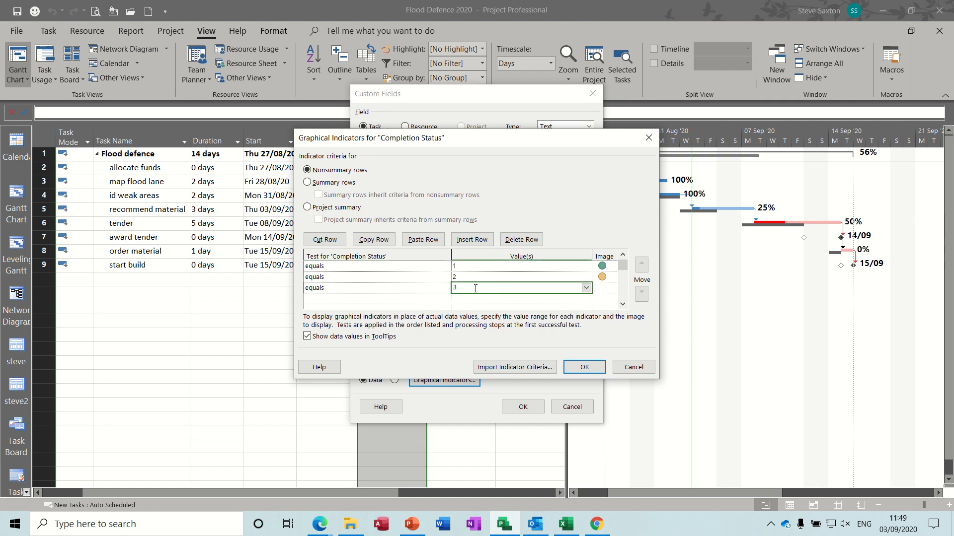
click(602, 288)
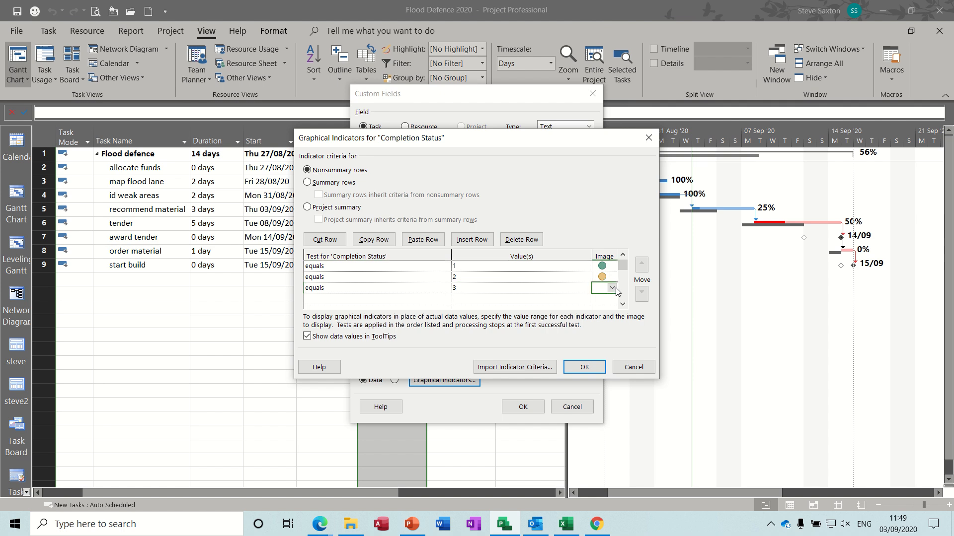
click(613, 288)
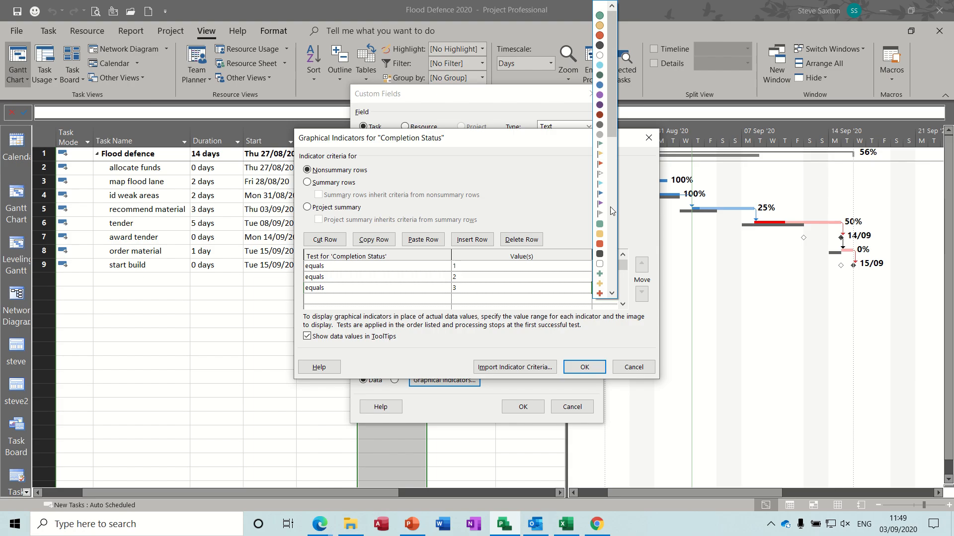
click(600, 35)
Add a fourth indicator test where equals 4 shows the red dash, and apply the indicators to the Completion Status field.
click(398, 299)
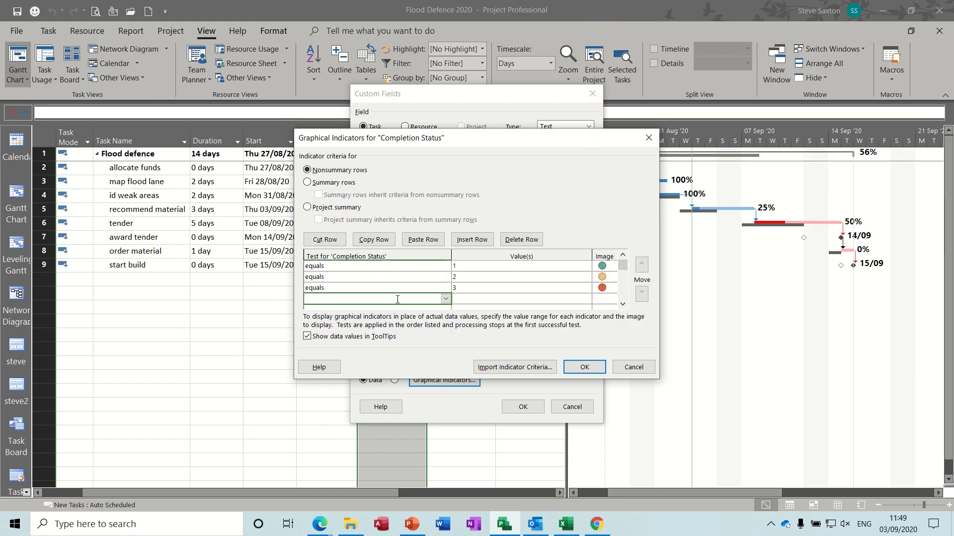
text(equals)
click(464, 299)
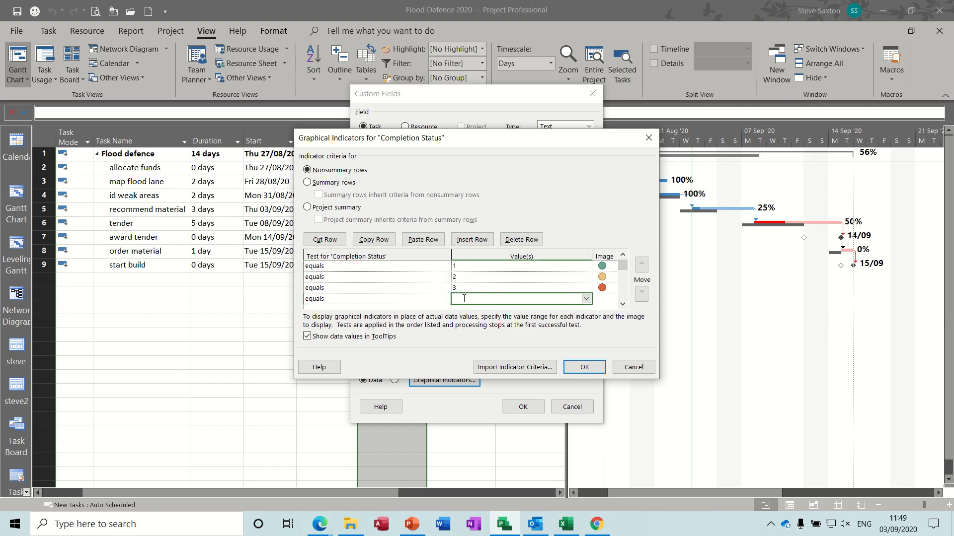
click(599, 298)
click(612, 300)
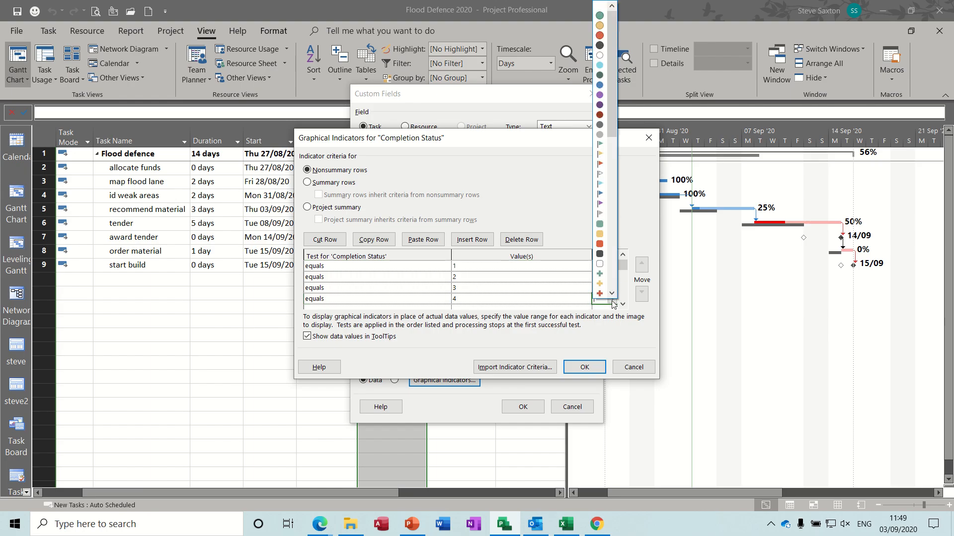
click(613, 295)
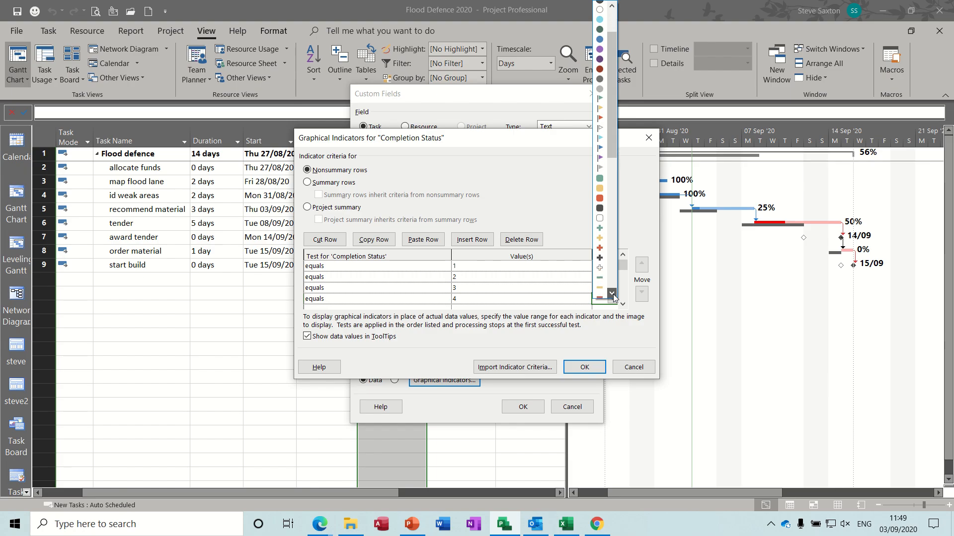
click(601, 275)
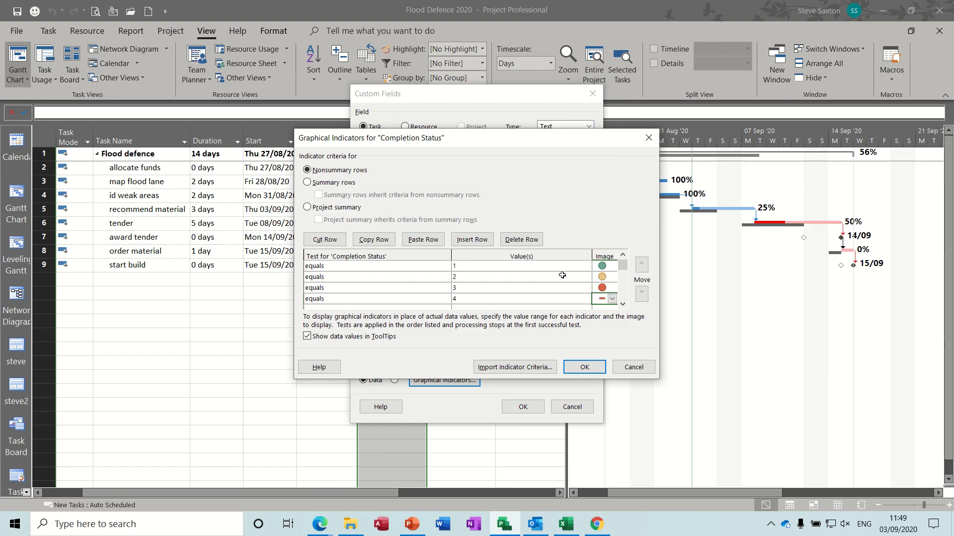
click(586, 367)
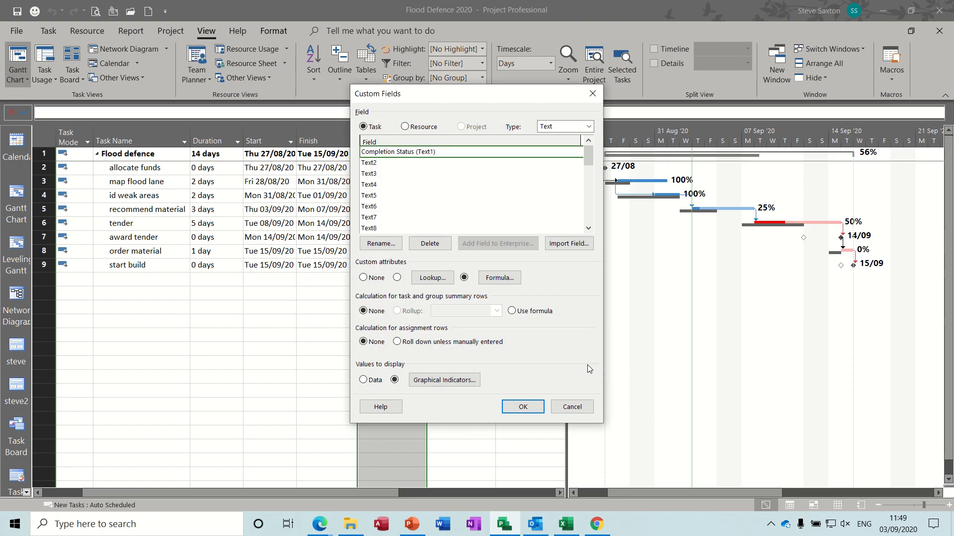
click(523, 406)
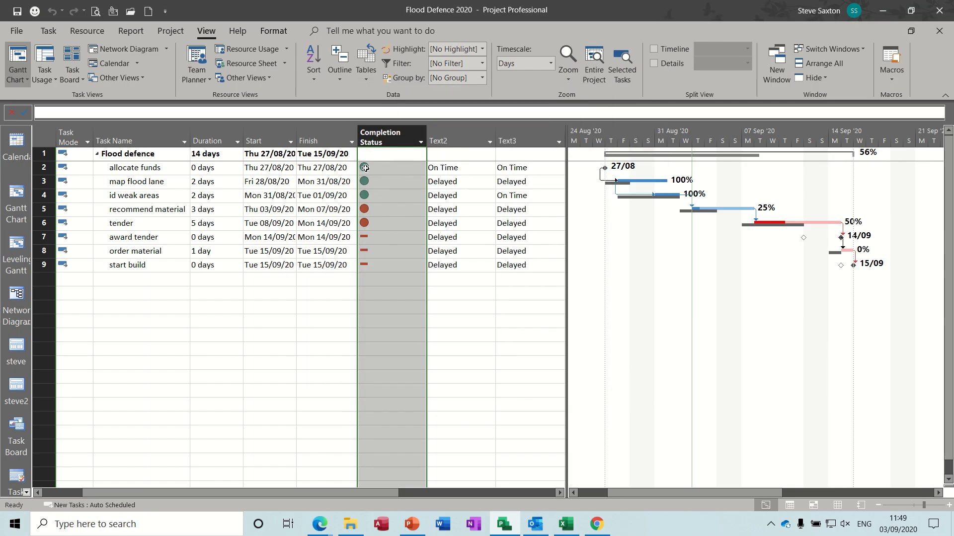
Test the Completion Status indicators by marking the map flood lane task 0%, 25%, 50%, 75% and finally 100% complete.
mouse_move(365, 181)
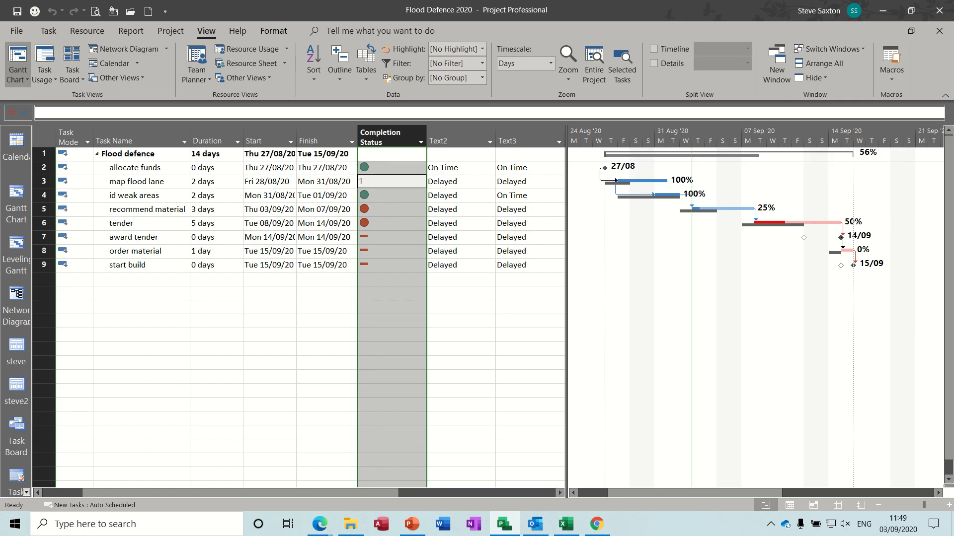
mouse_move(365, 209)
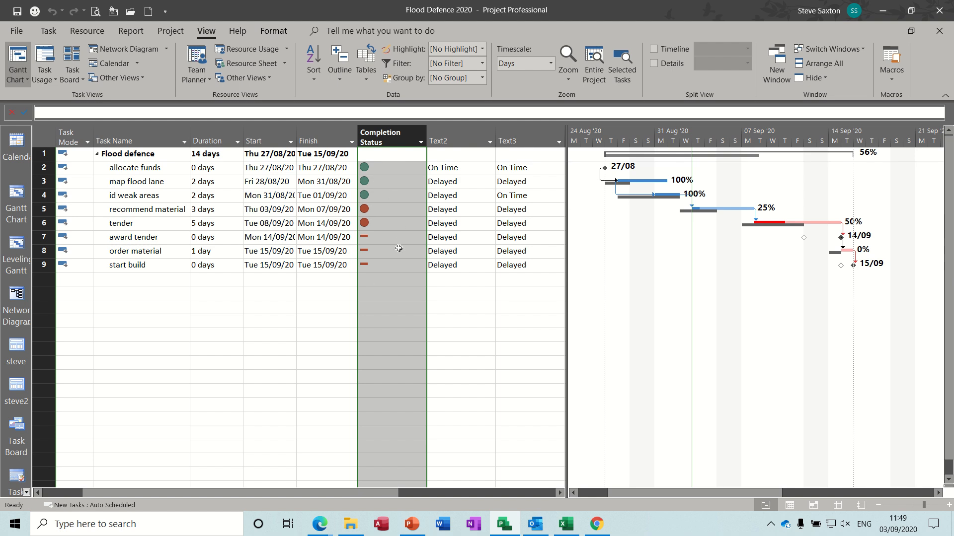
click(326, 278)
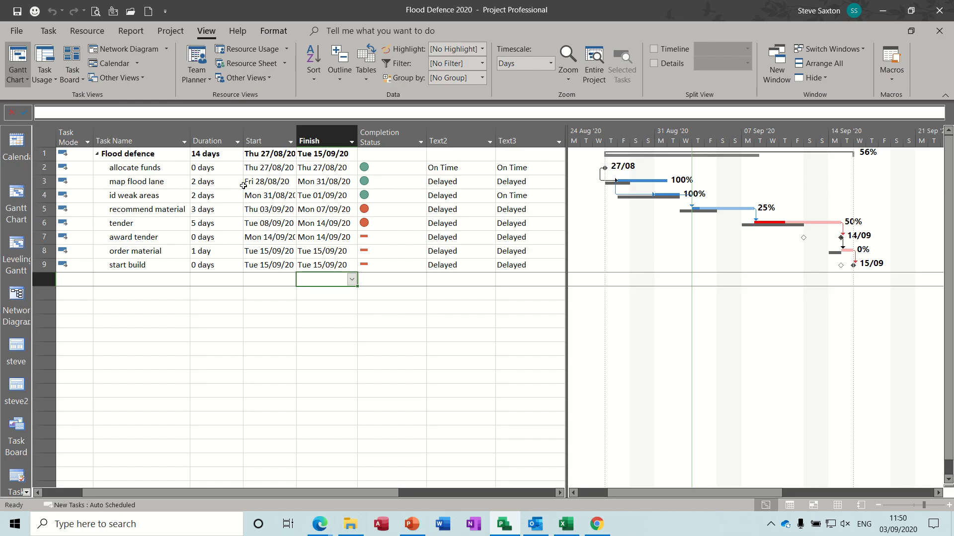
click(160, 182)
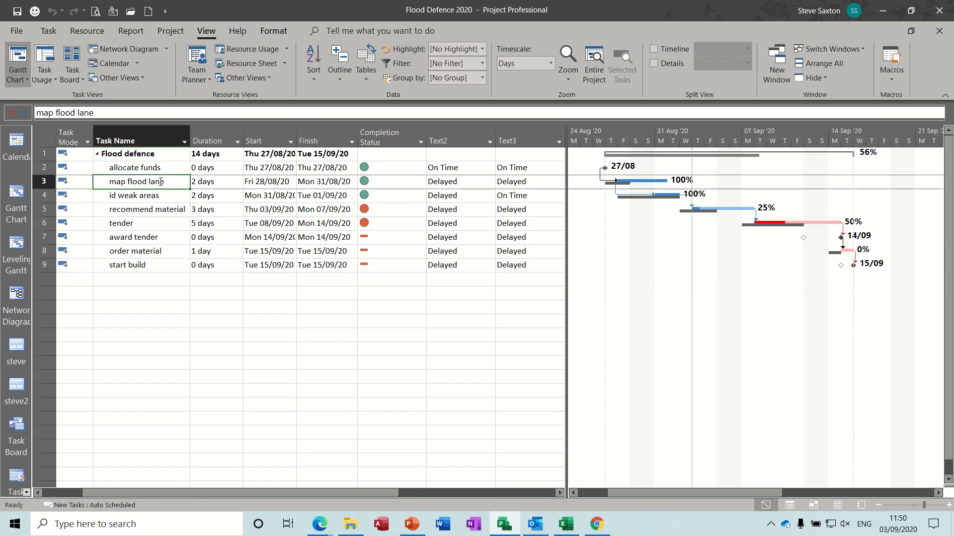
click(47, 31)
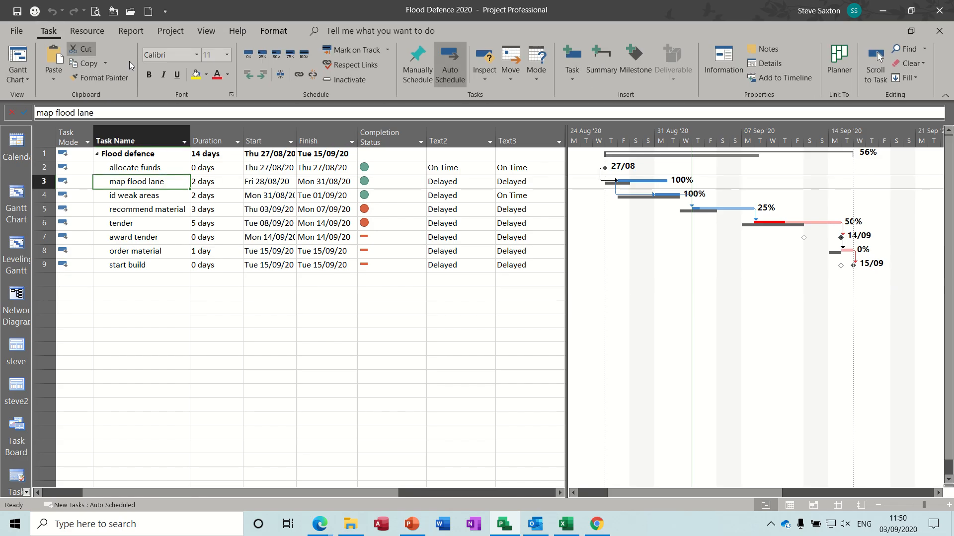
click(249, 55)
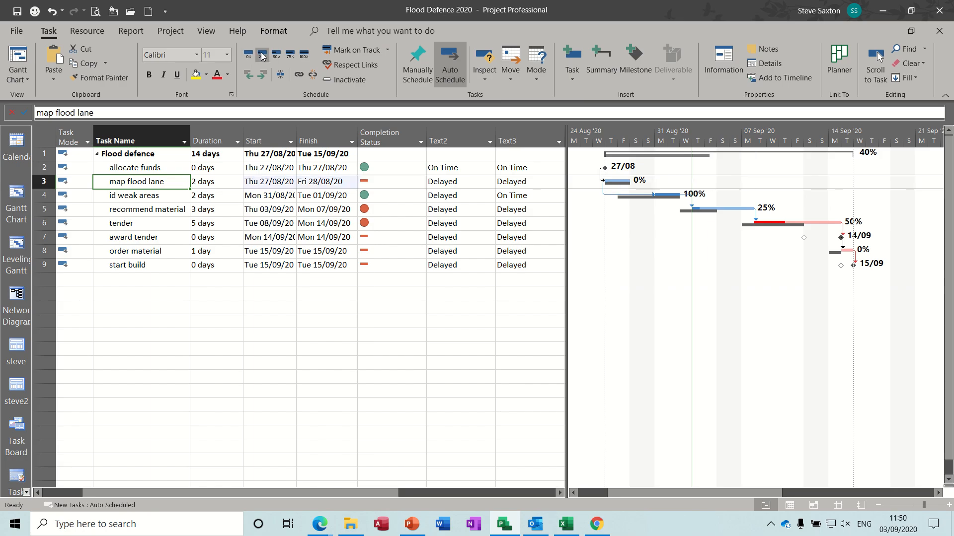
click(262, 55)
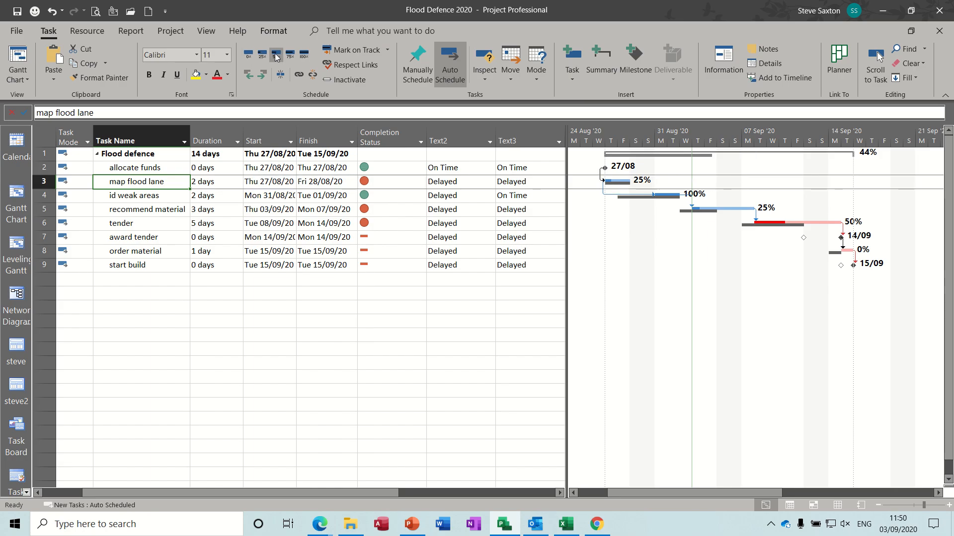
click(276, 55)
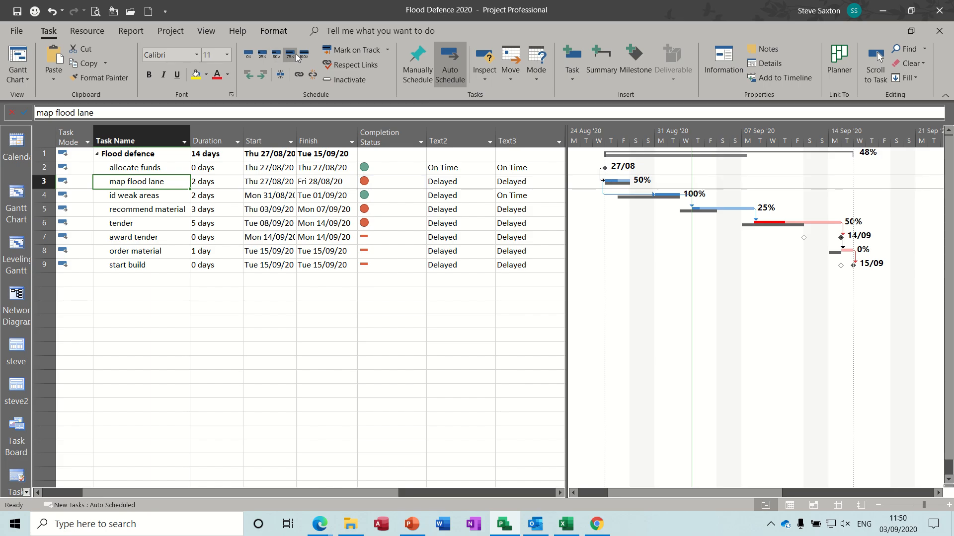
click(290, 55)
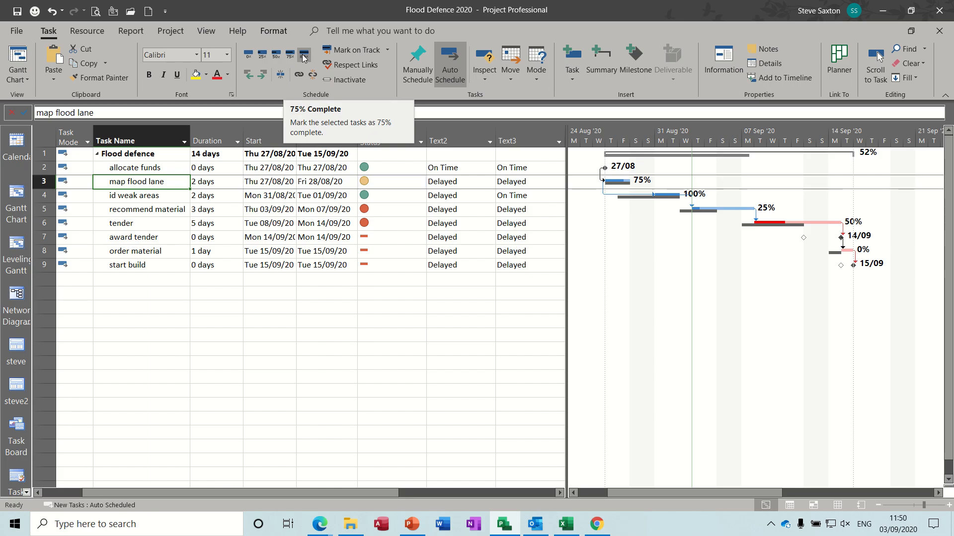
click(304, 55)
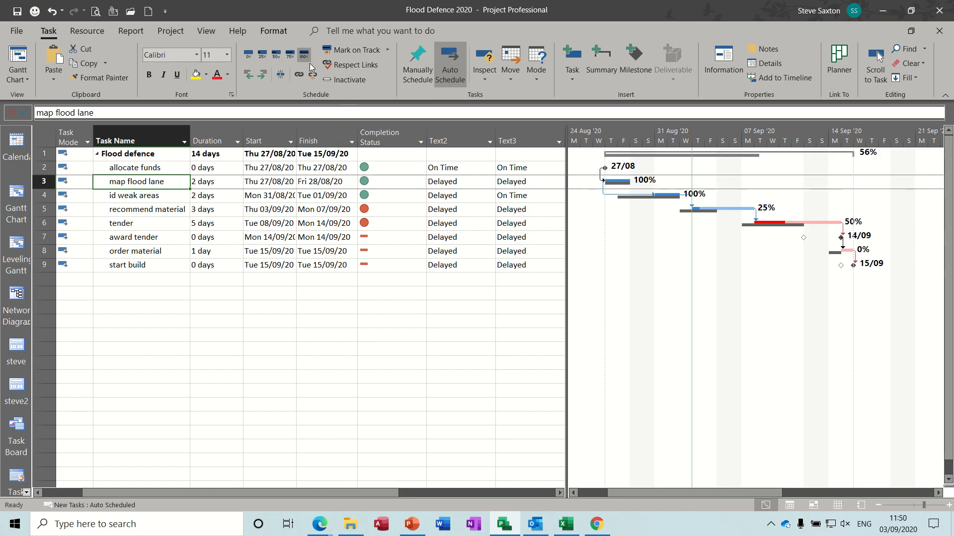
click(441, 138)
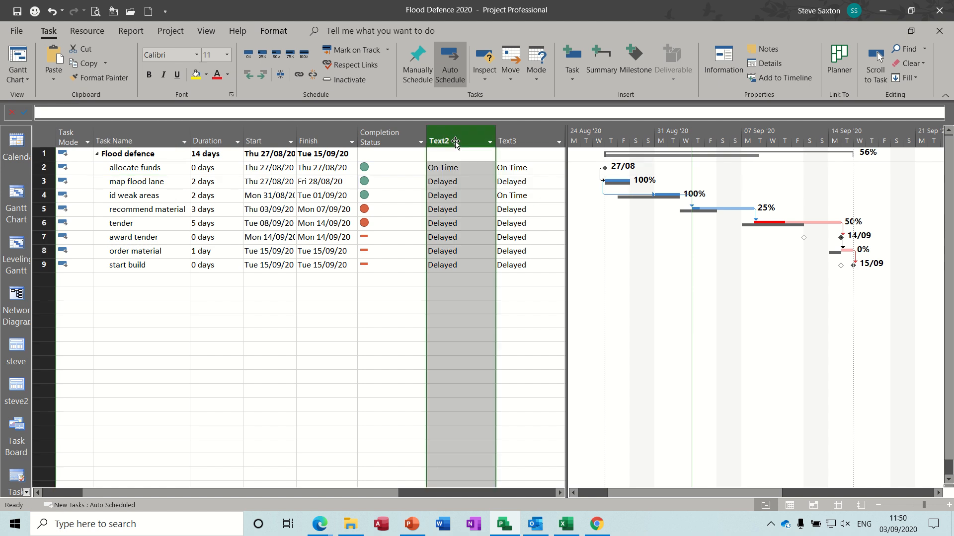
click(447, 167)
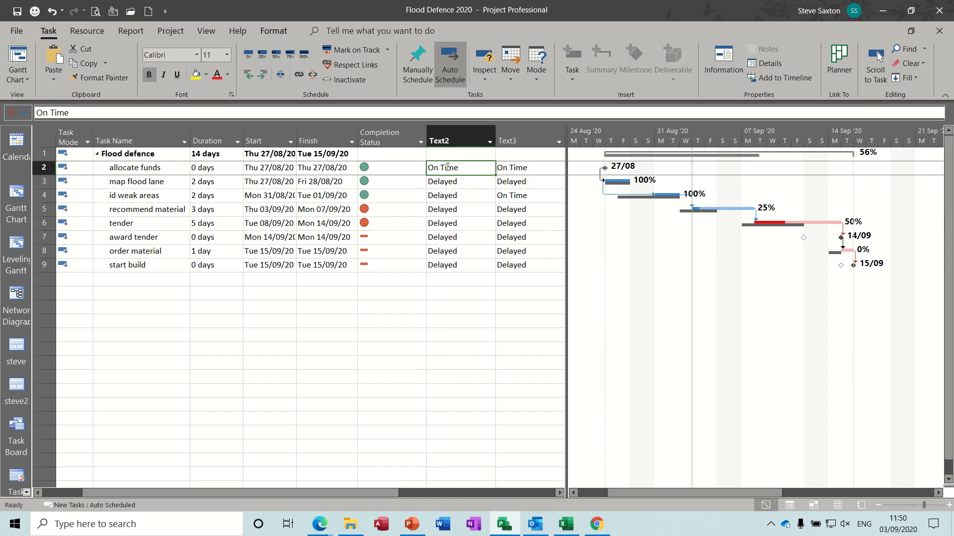
right_click(446, 138)
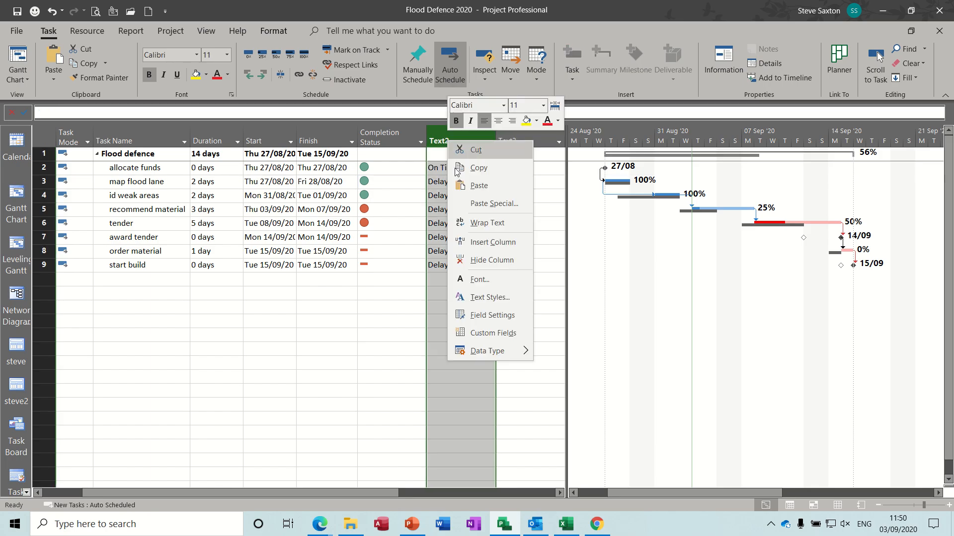
click(459, 332)
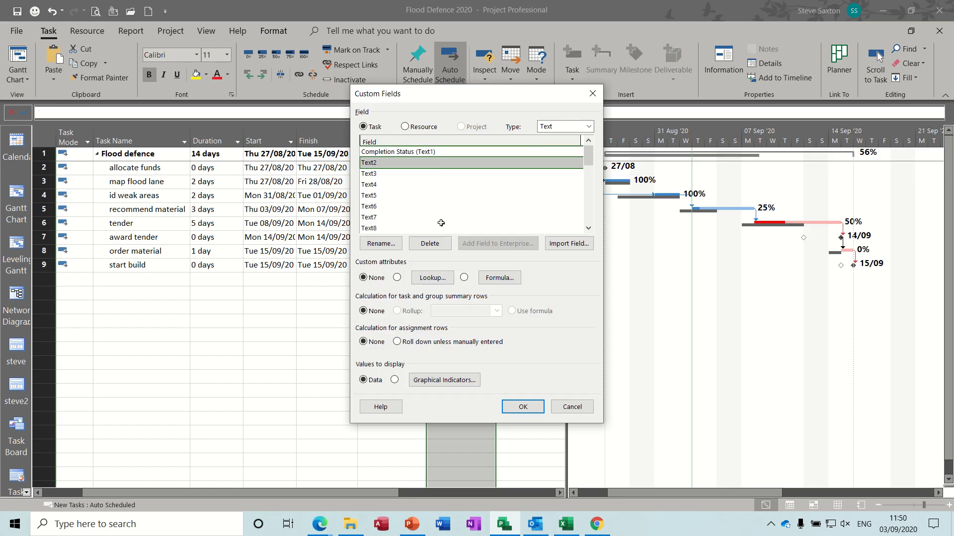
click(493, 279)
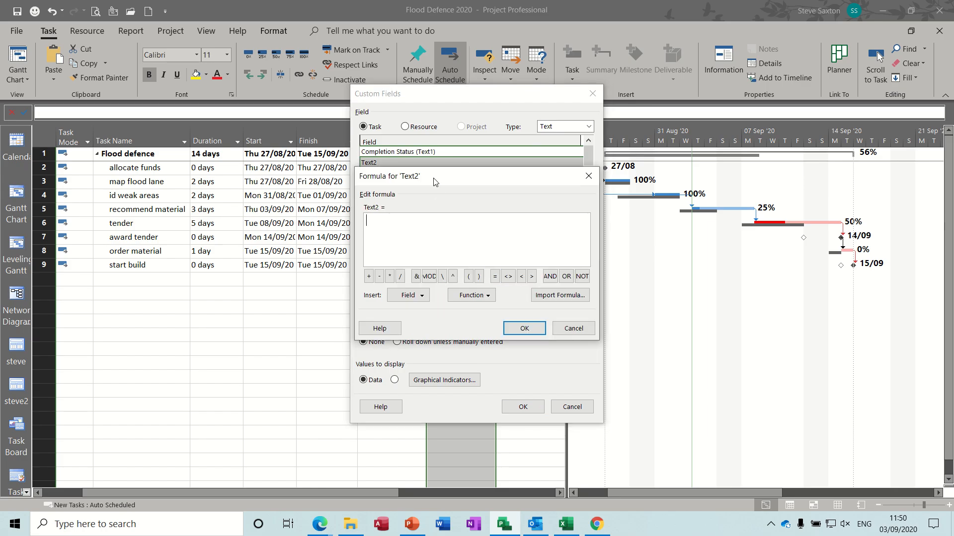
drag(434, 181, 472, 196)
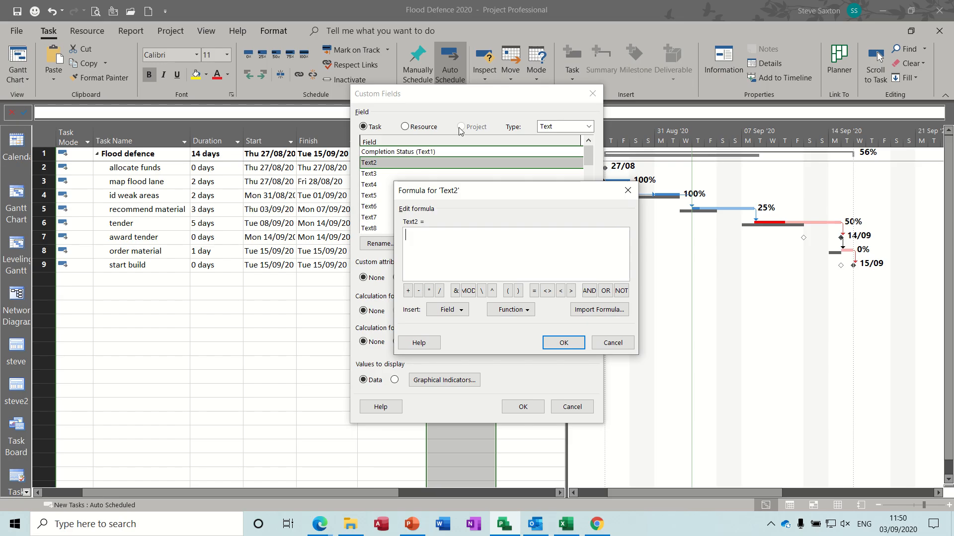
click(606, 343)
click(571, 407)
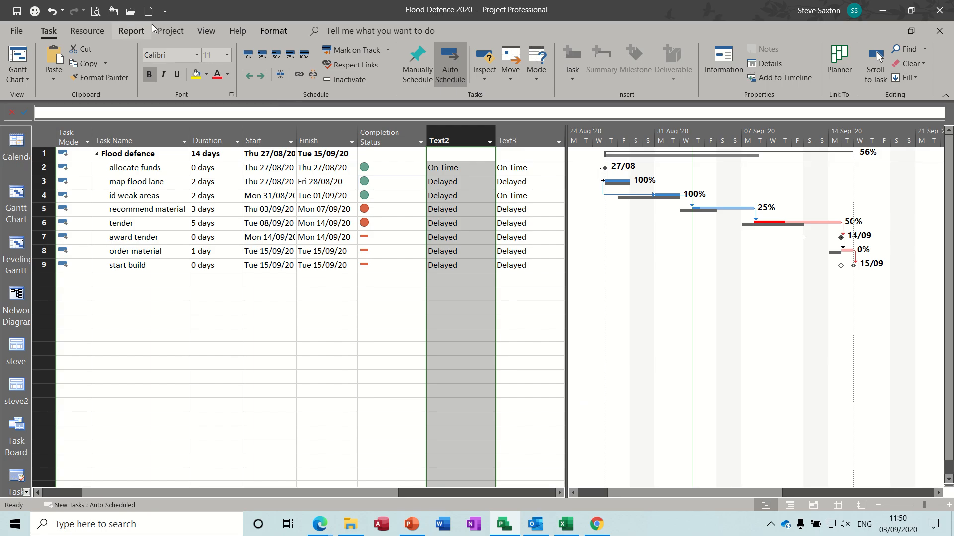
Check the project's saved baseline in the Set Baseline settings without setting a new one.
click(169, 30)
click(411, 80)
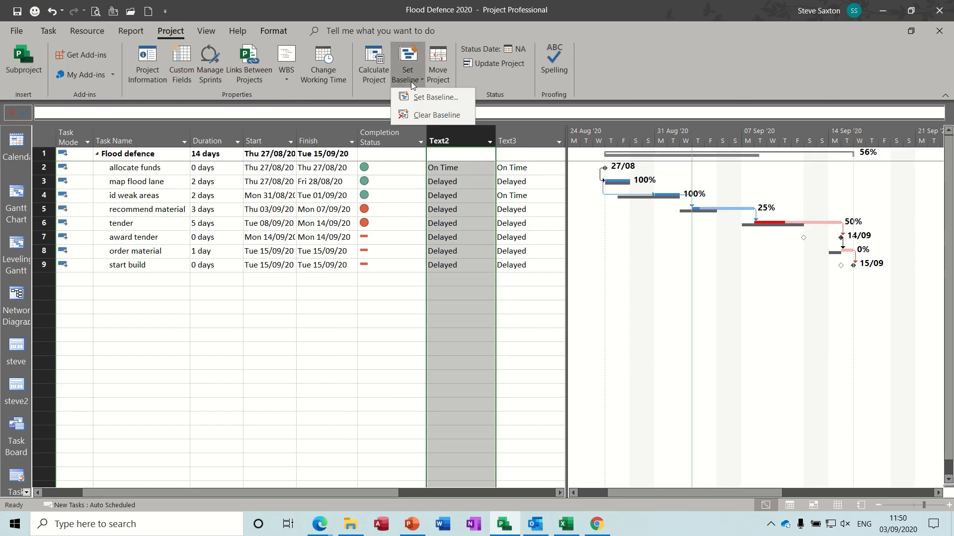
click(418, 97)
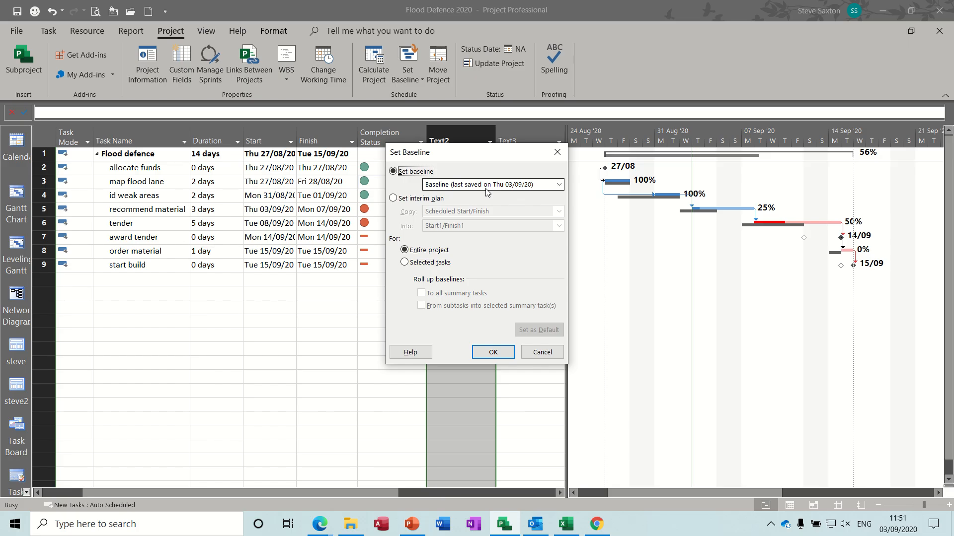
click(543, 352)
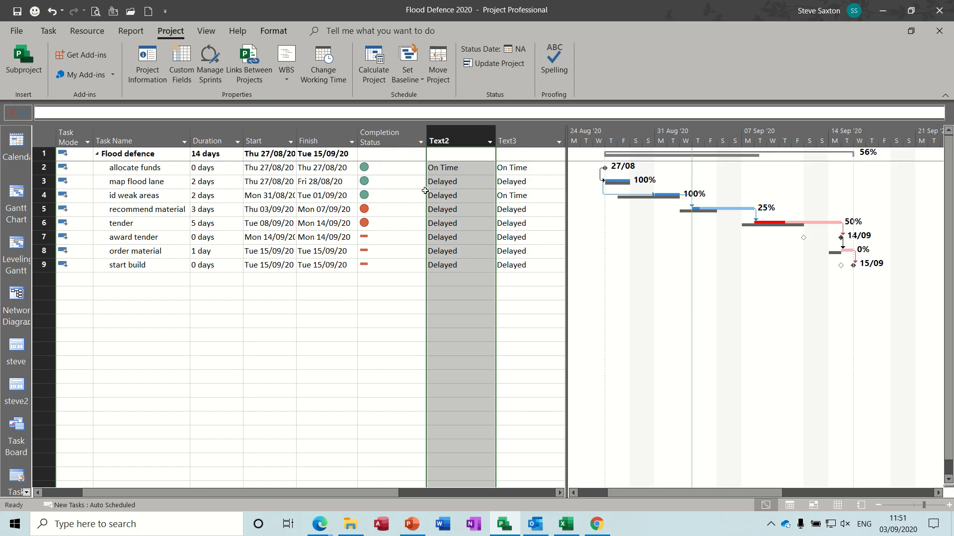
Rename the Text2 custom field as Delayed Start.
right_click(444, 139)
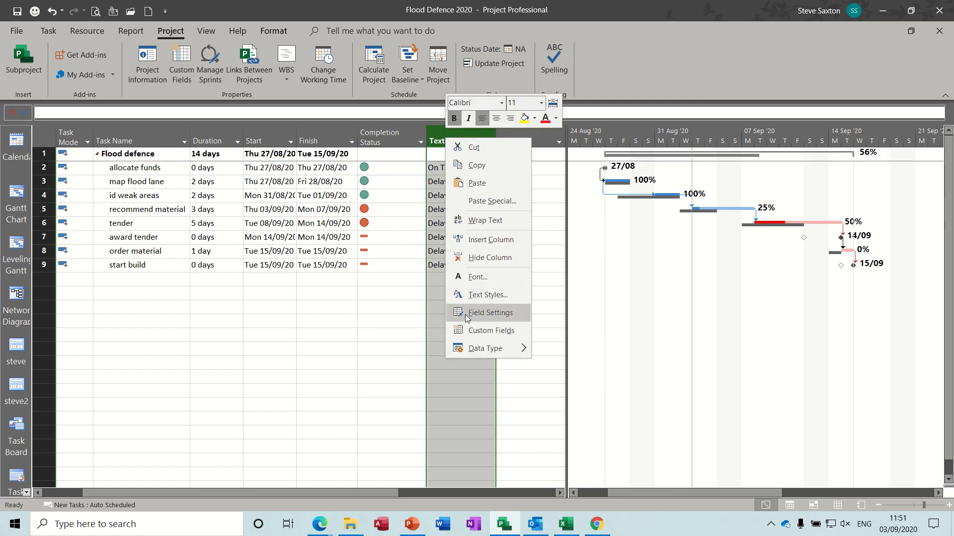
click(466, 331)
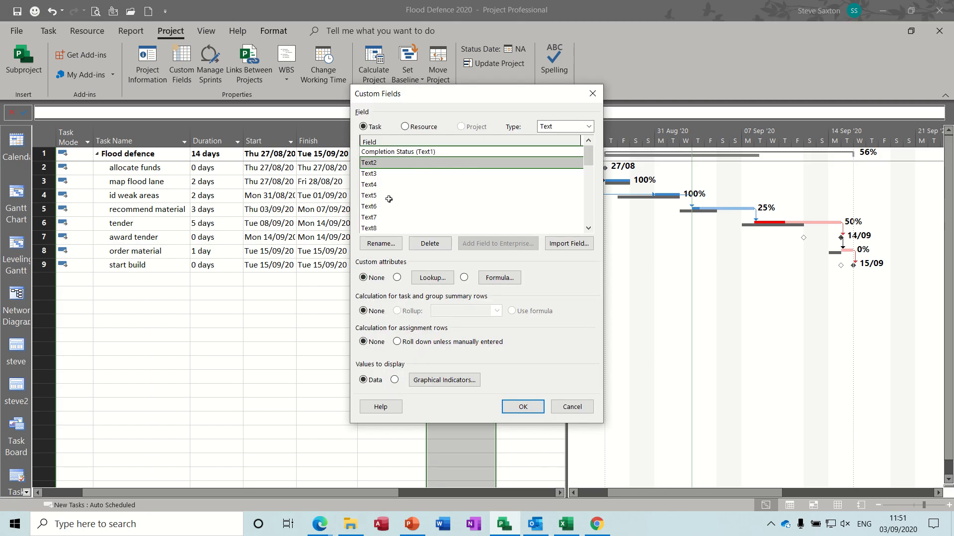
click(383, 244)
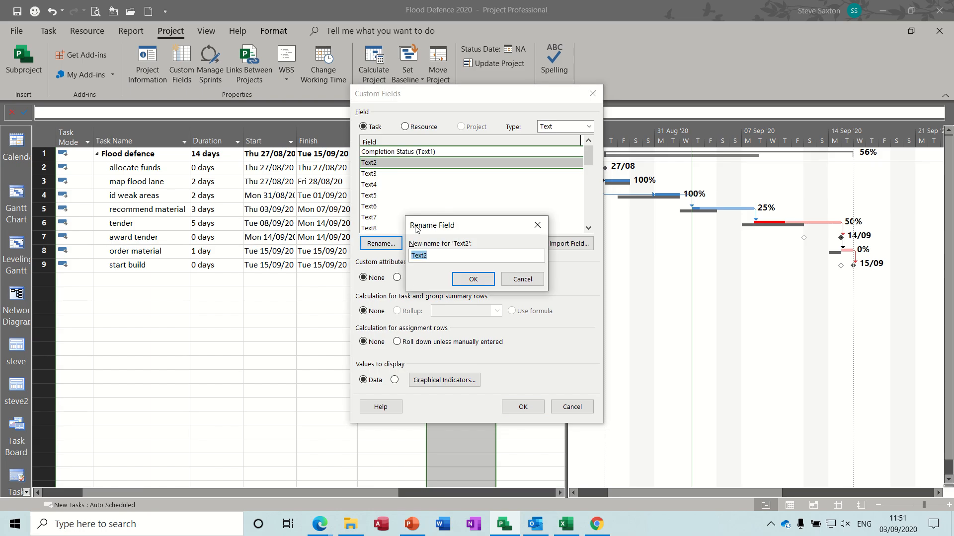
text(D)
text(elayed Start)
click(474, 279)
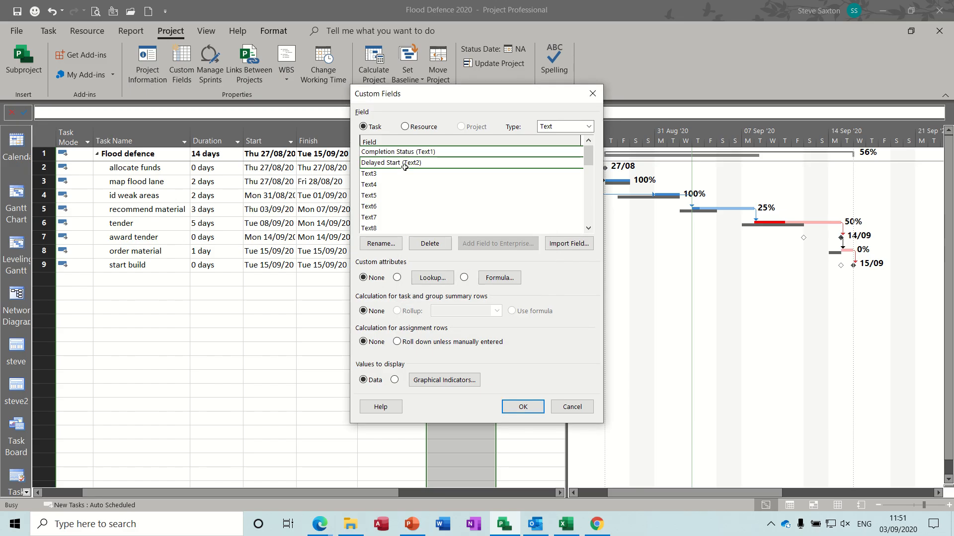
Start a formula for Delayed Start with the IIf function and clear its placeholder arguments.
click(498, 281)
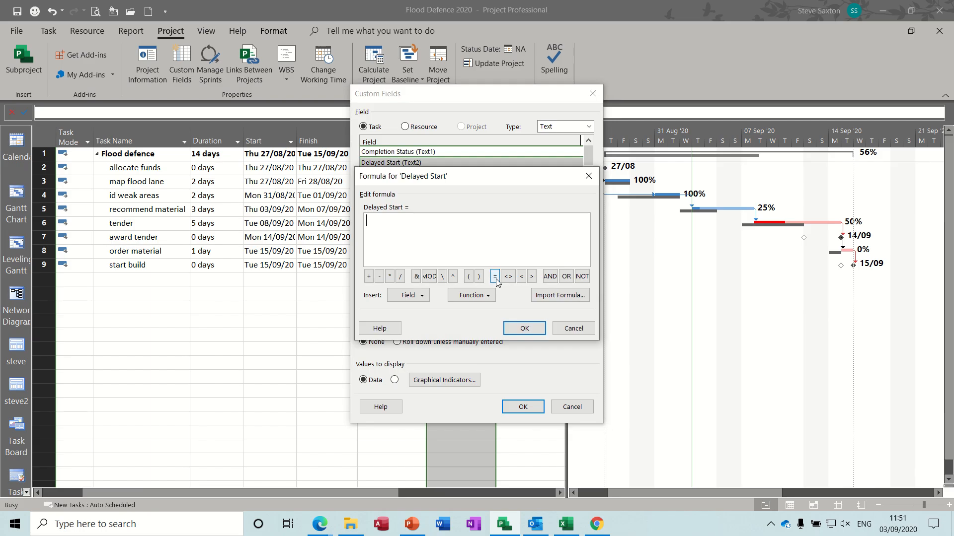
click(473, 296)
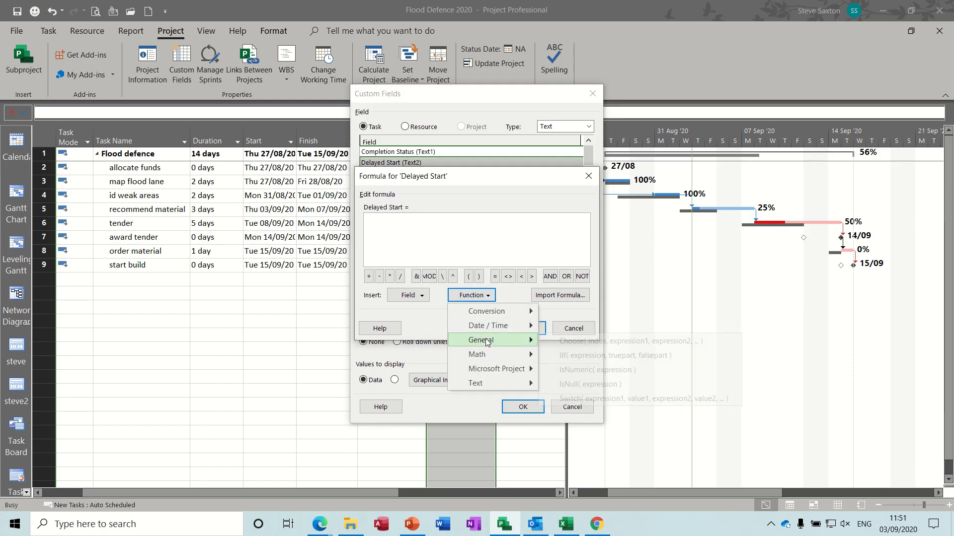
mouse_move(524, 341)
click(565, 356)
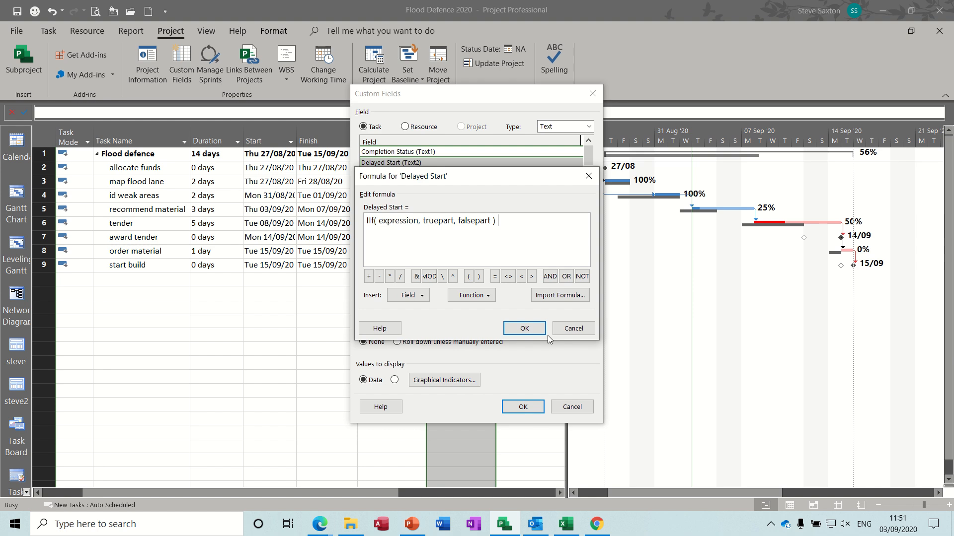
drag(489, 223, 377, 226)
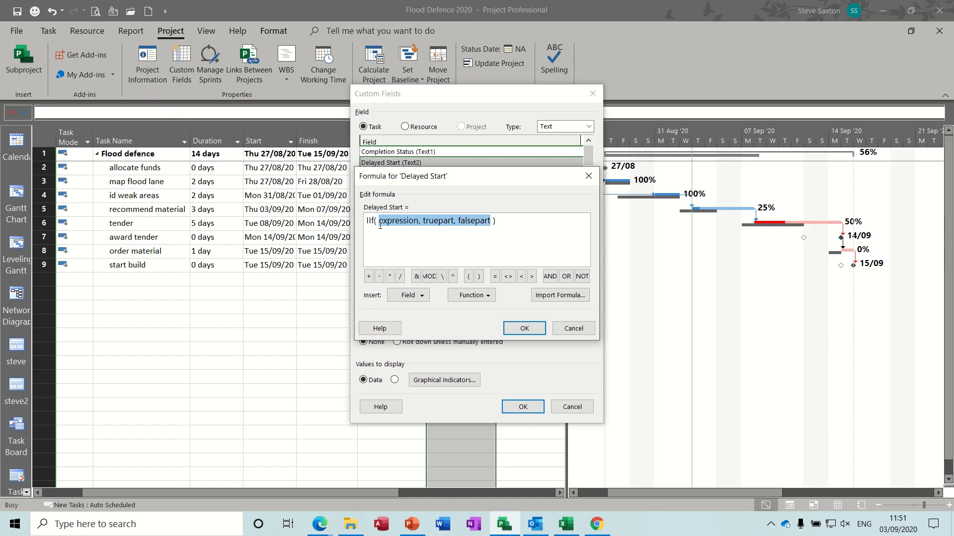
key(Delete)
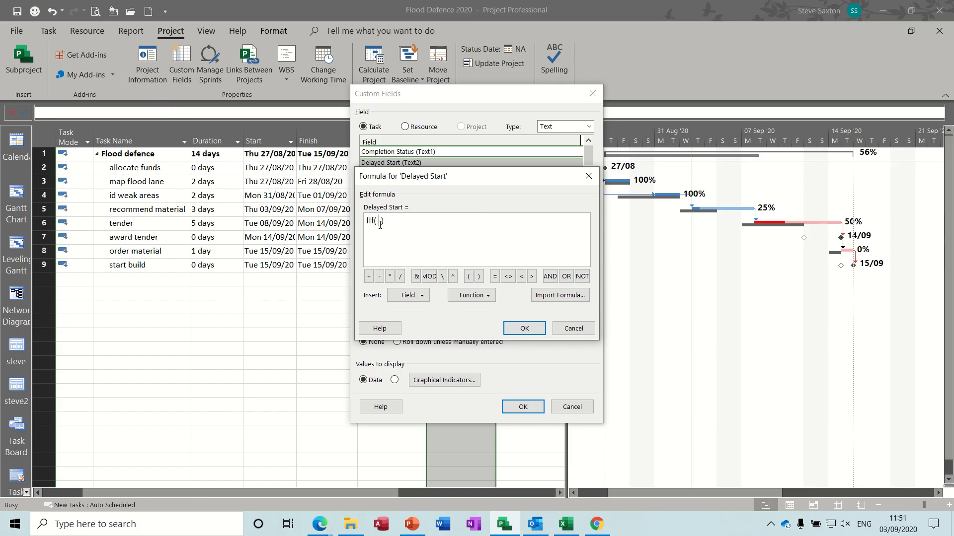
Build the IIf condition for Delayed Start as [Actual Start] > [Baseline Start].
click(418, 297)
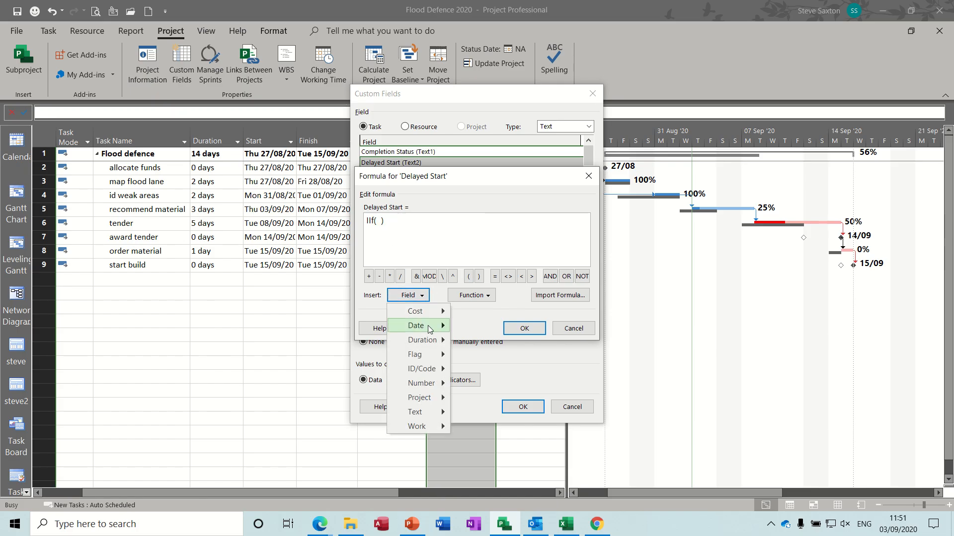
mouse_move(428, 328)
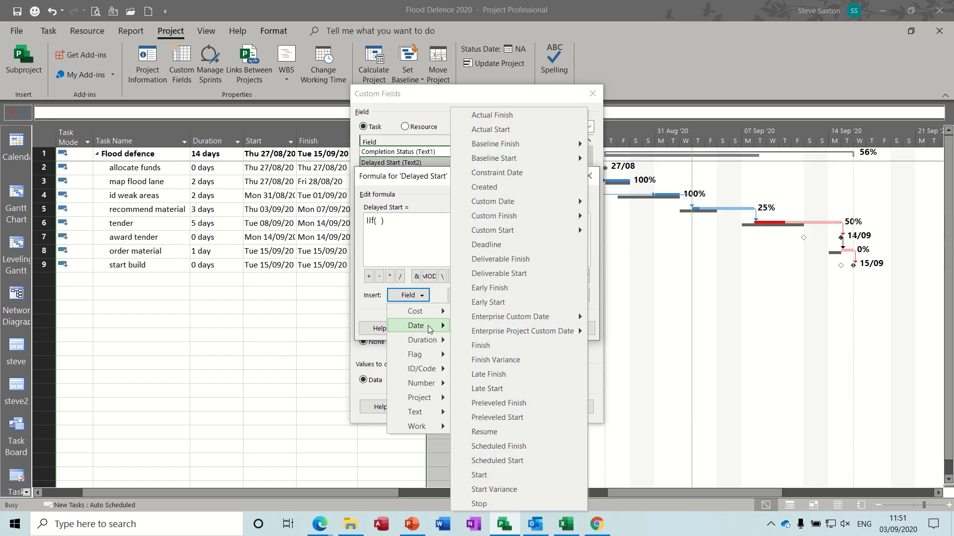
click(511, 129)
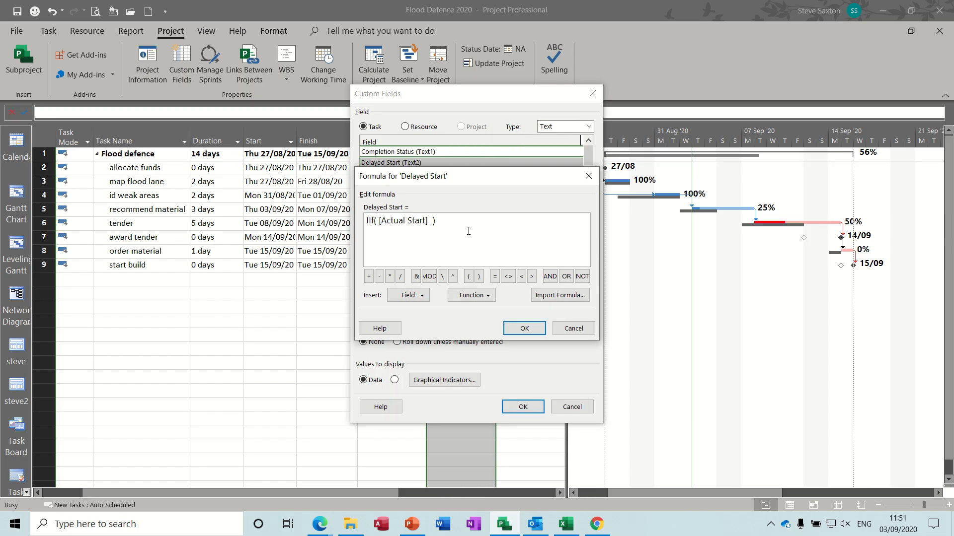
click(422, 296)
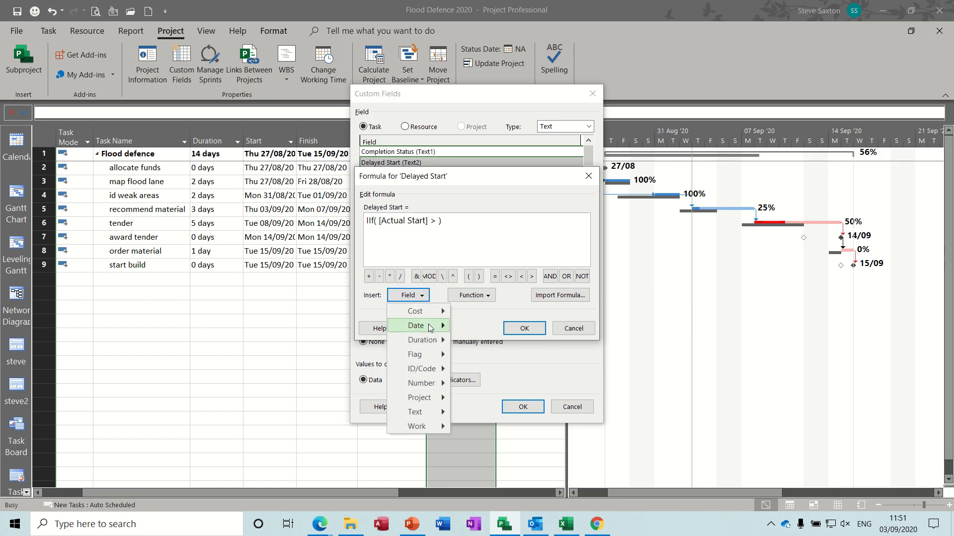
mouse_move(430, 329)
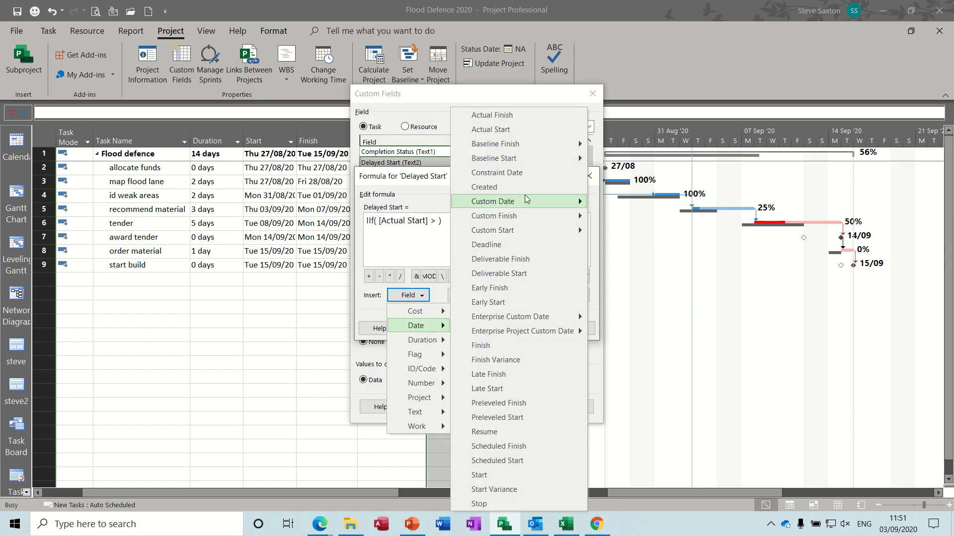
mouse_move(517, 159)
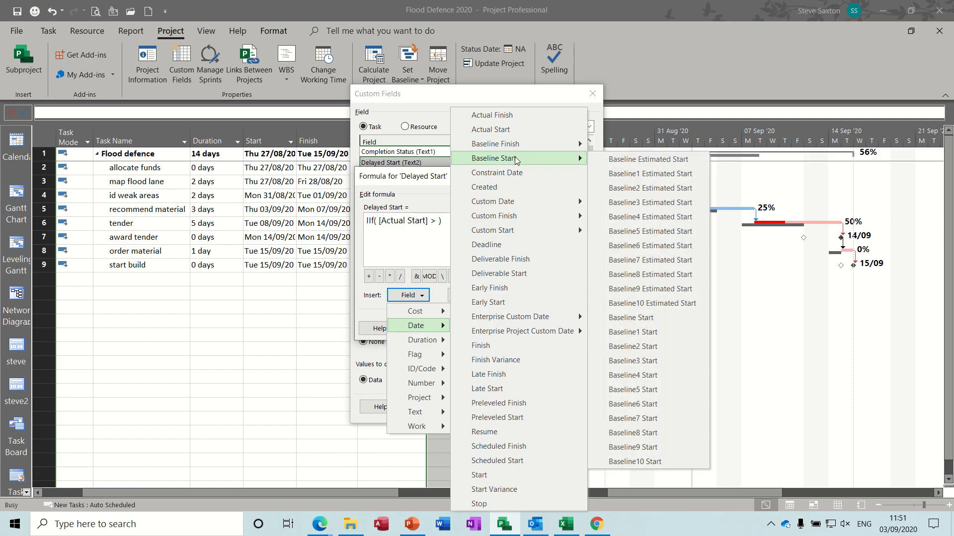
click(643, 320)
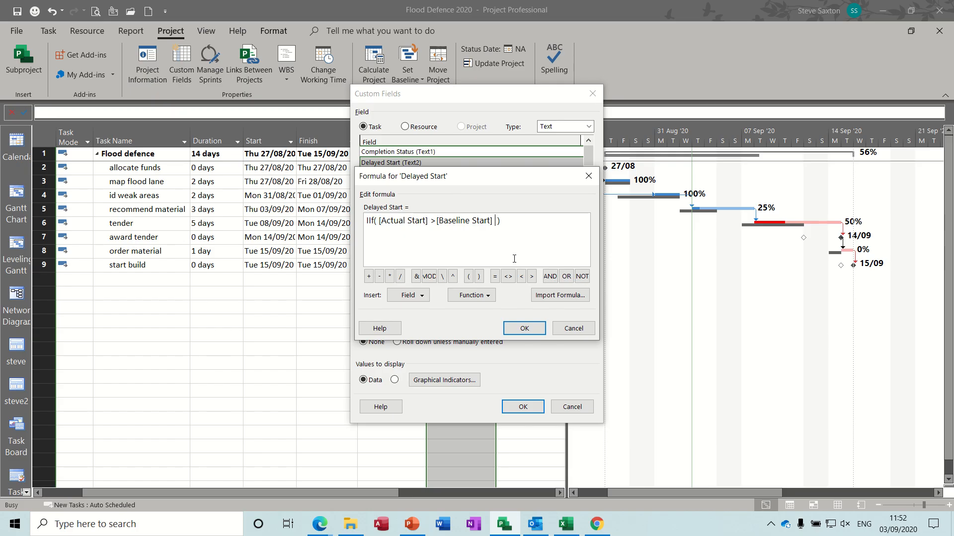
Complete the Delayed Start formula with "Delayed" as the true result and "On Time" as the false result, and apply it to the field.
text(,)
text(")
text(Delaye)
text(d)
text(",)
text(","On Time)
text(")
click(526, 330)
click(458, 308)
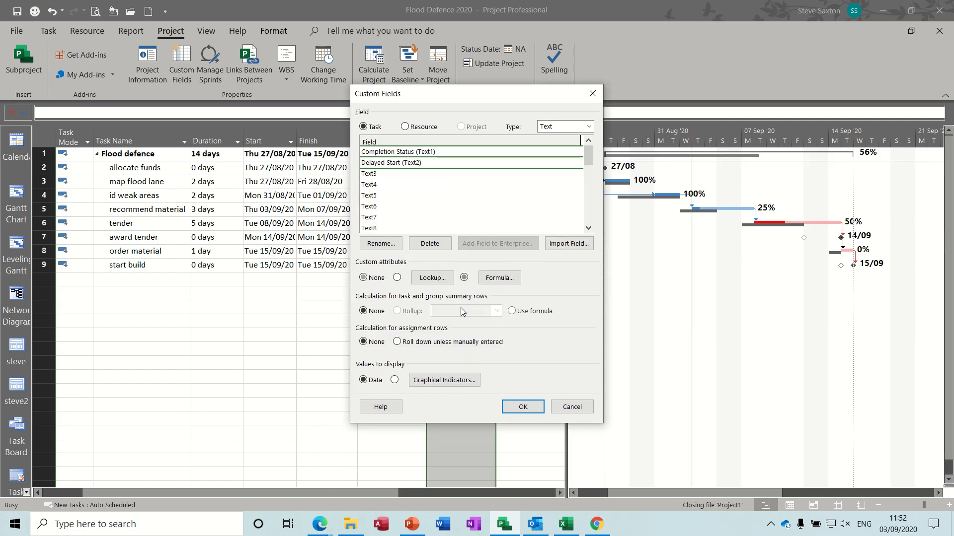
click(521, 408)
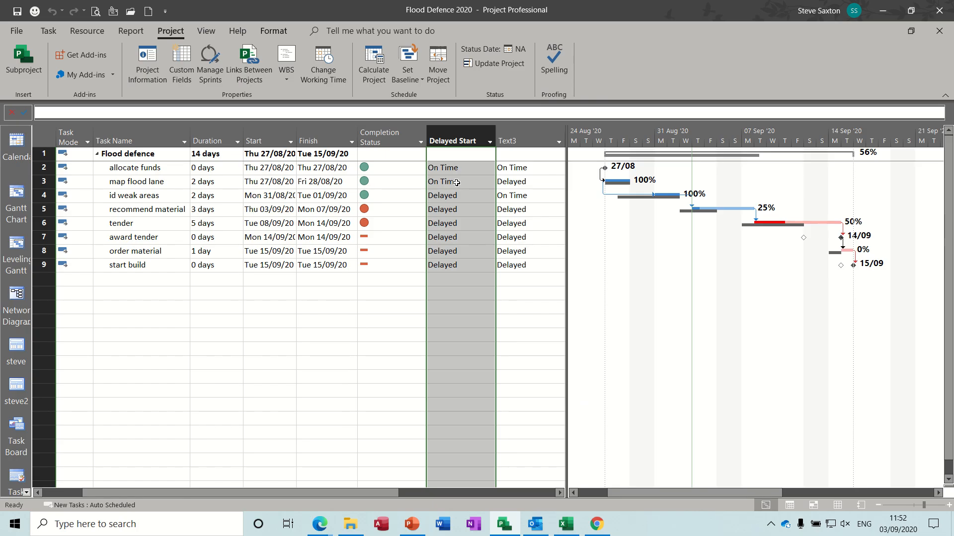
Rename the Text3 custom field as Delayed Finish.
click(517, 134)
right_click(517, 136)
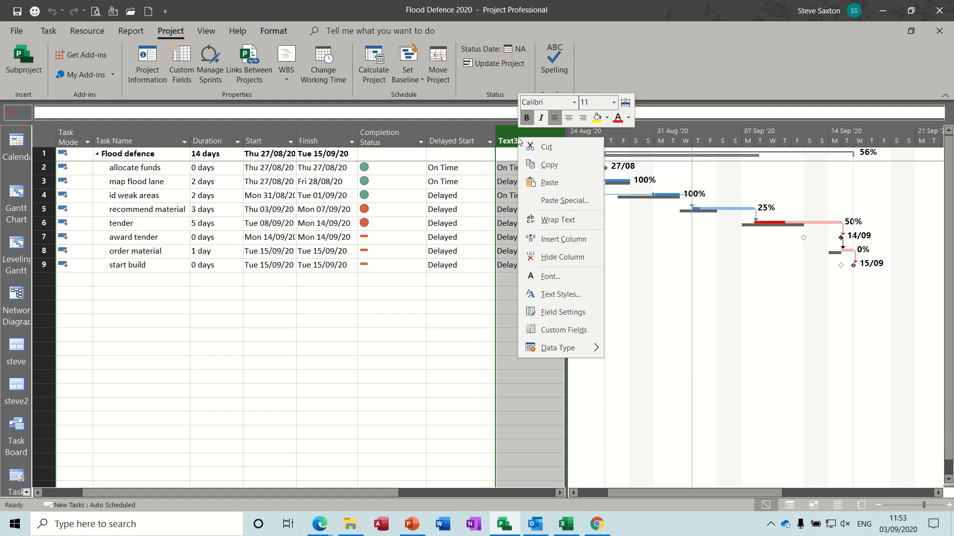
click(530, 330)
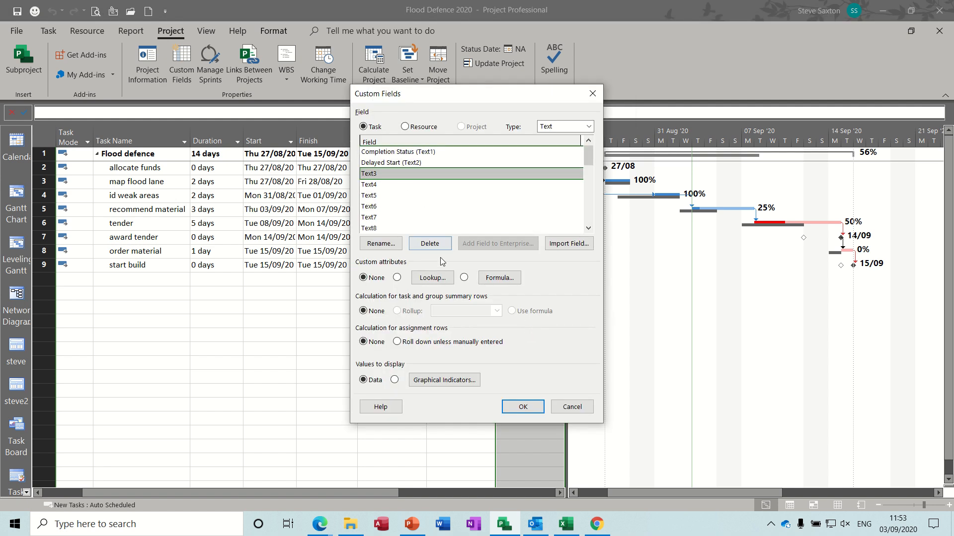
click(392, 245)
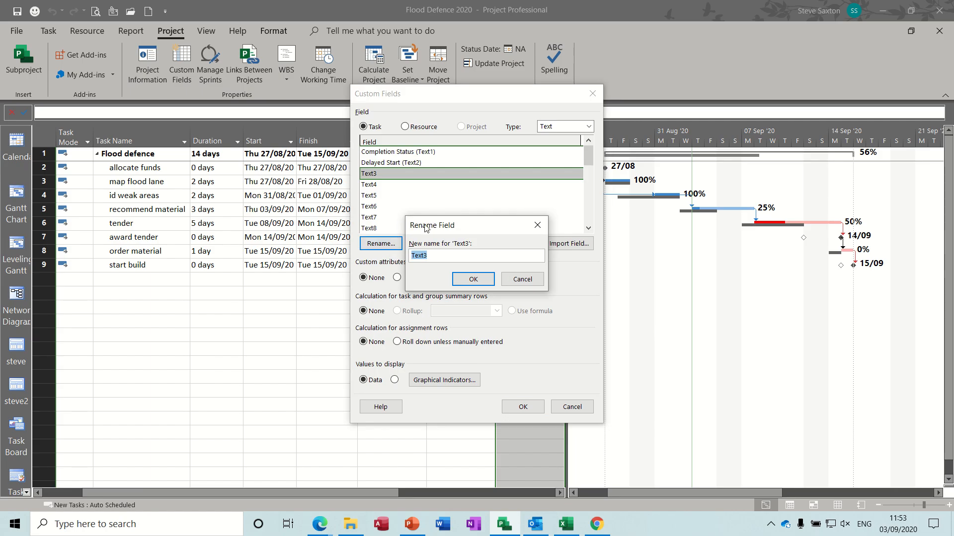
text(Delayed Finish)
click(473, 278)
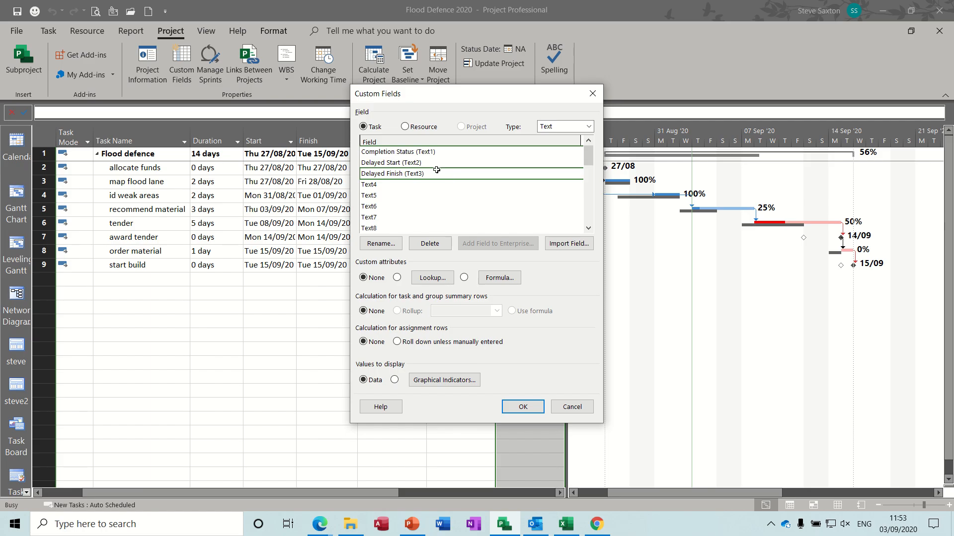
Start a formula for Delayed Finish with the IIf function and remove its placeholder arguments.
click(500, 278)
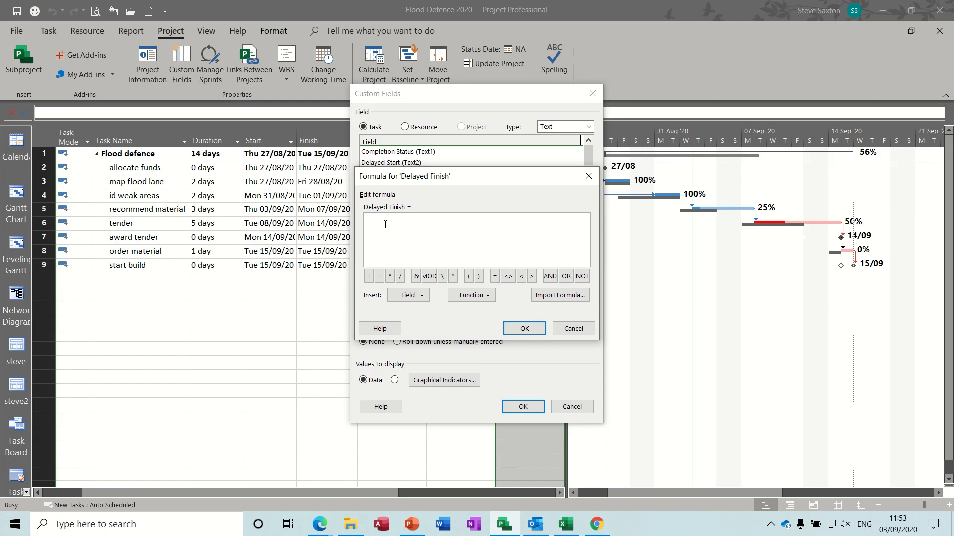
click(489, 297)
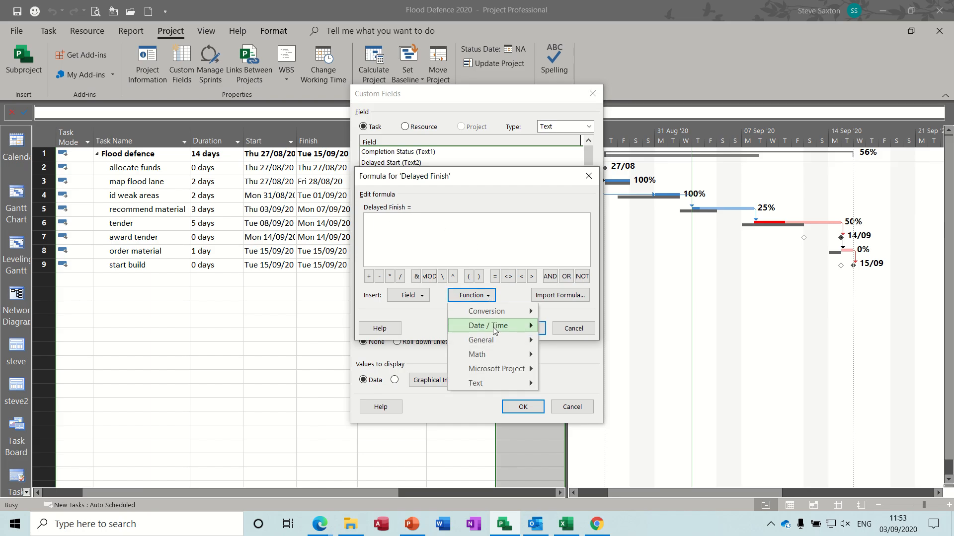
mouse_move(494, 338)
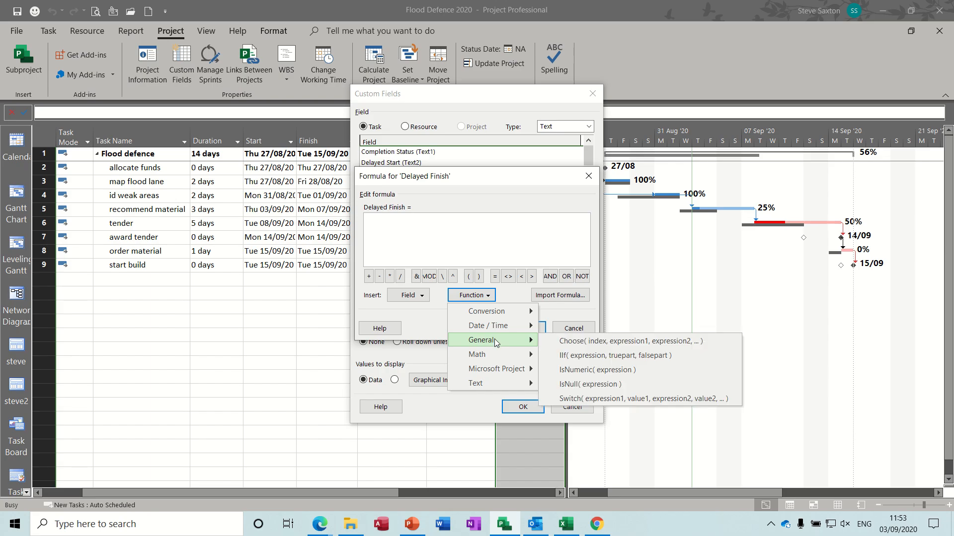
click(558, 355)
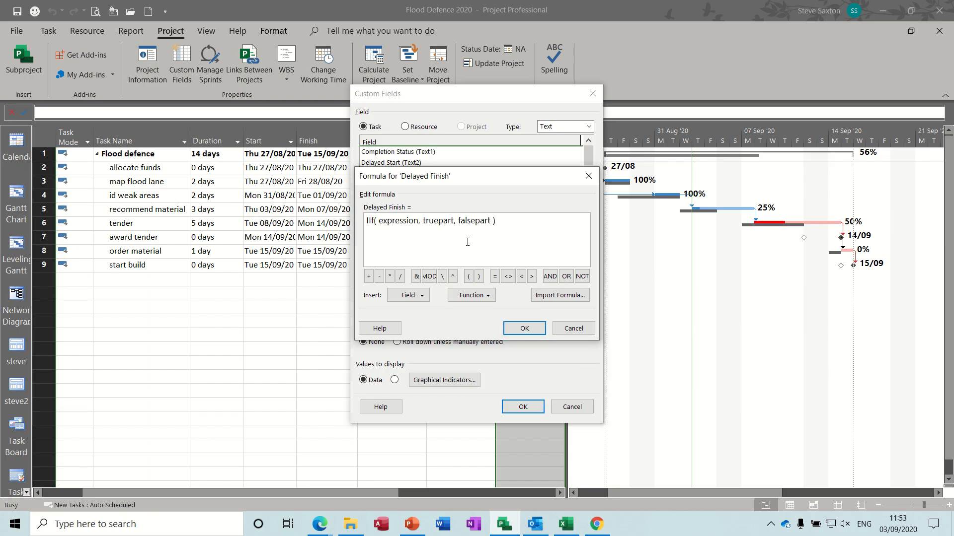
drag(491, 220, 380, 224)
key(Delete)
Build the IIf condition for Delayed Finish as [Actual Finish] > [Baseline Finish].
click(424, 297)
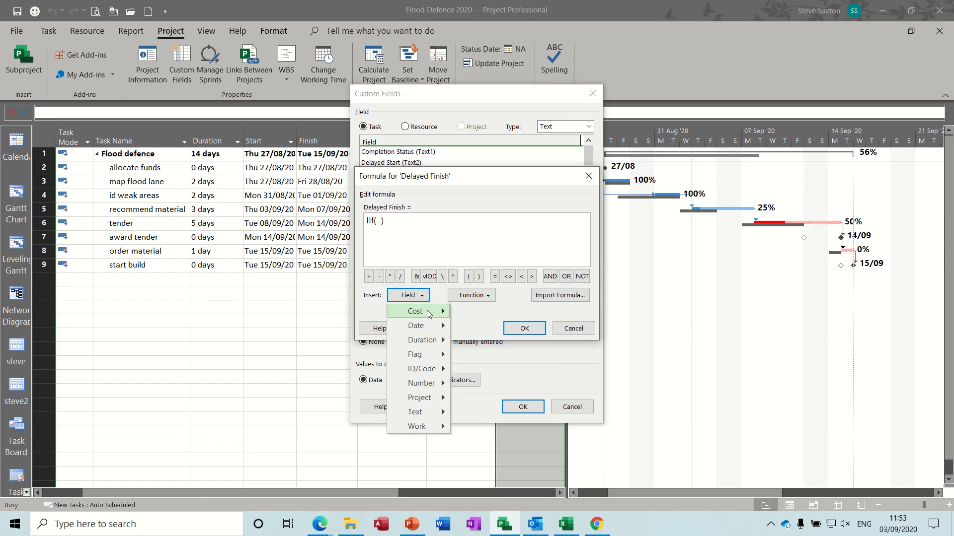
mouse_move(430, 326)
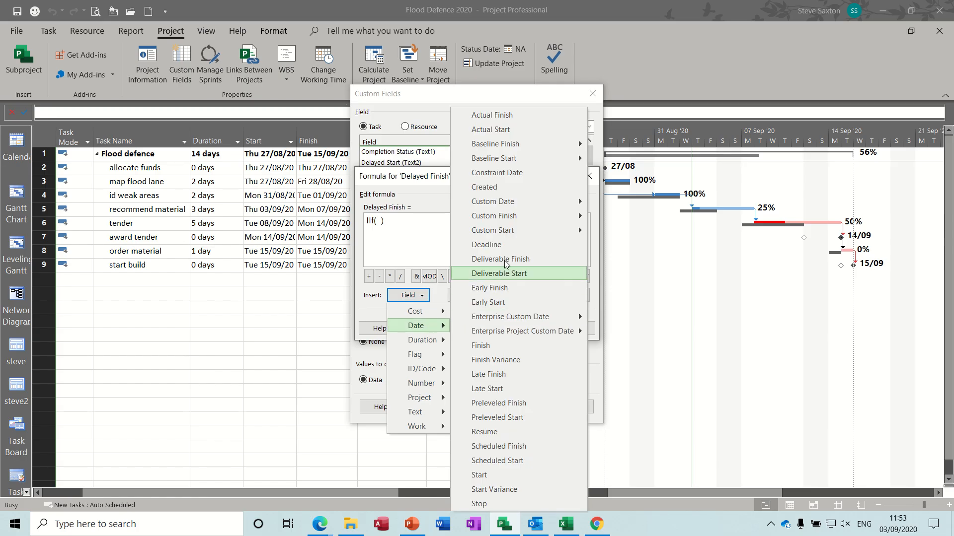
mouse_move(523, 144)
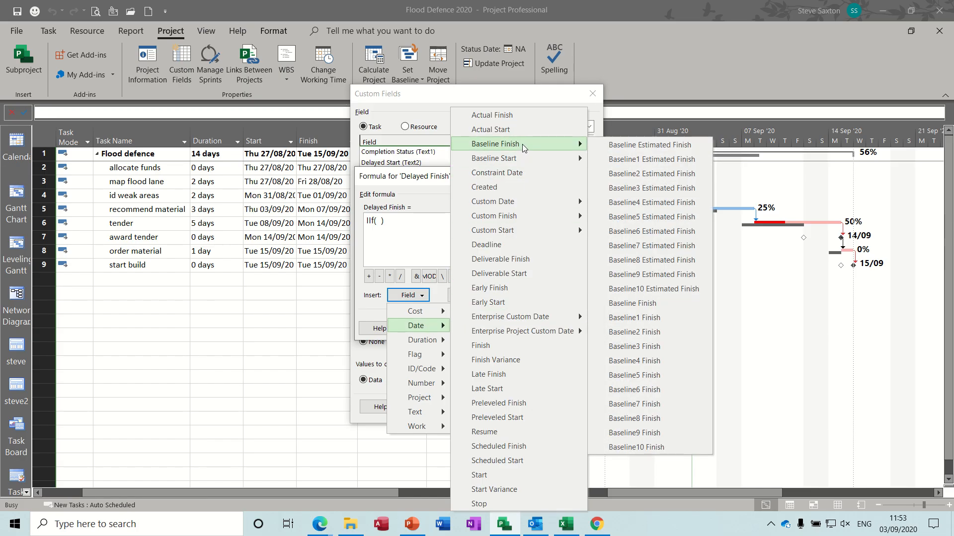
click(520, 114)
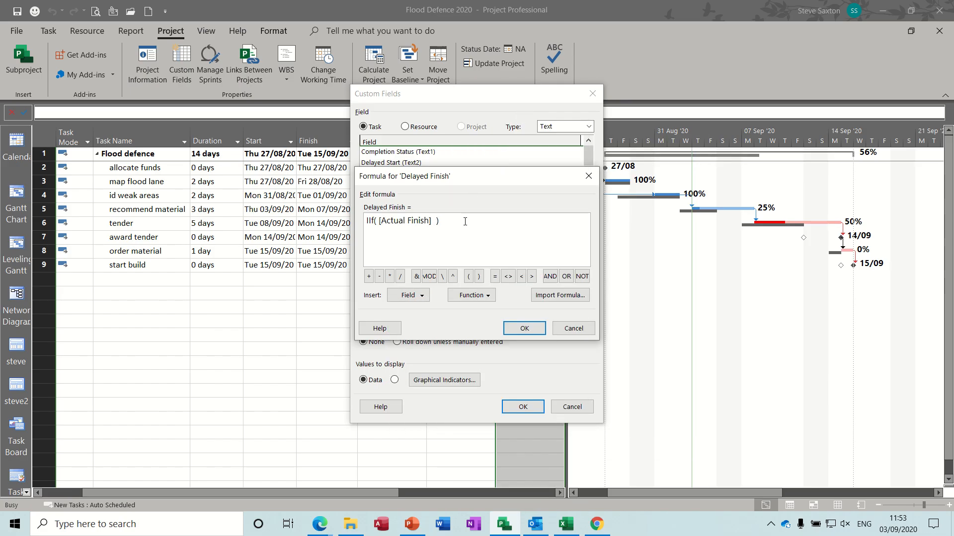
text(>)
click(420, 298)
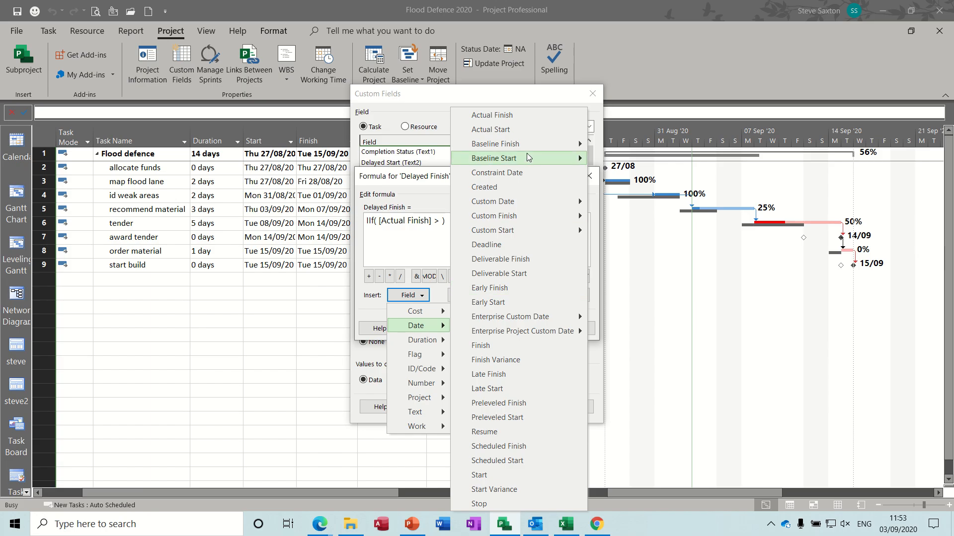
mouse_move(527, 148)
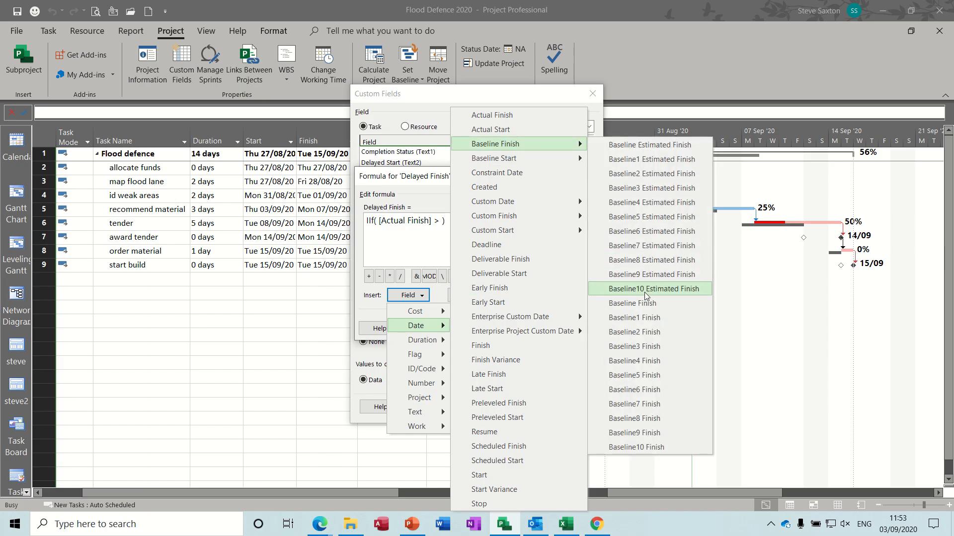
click(639, 304)
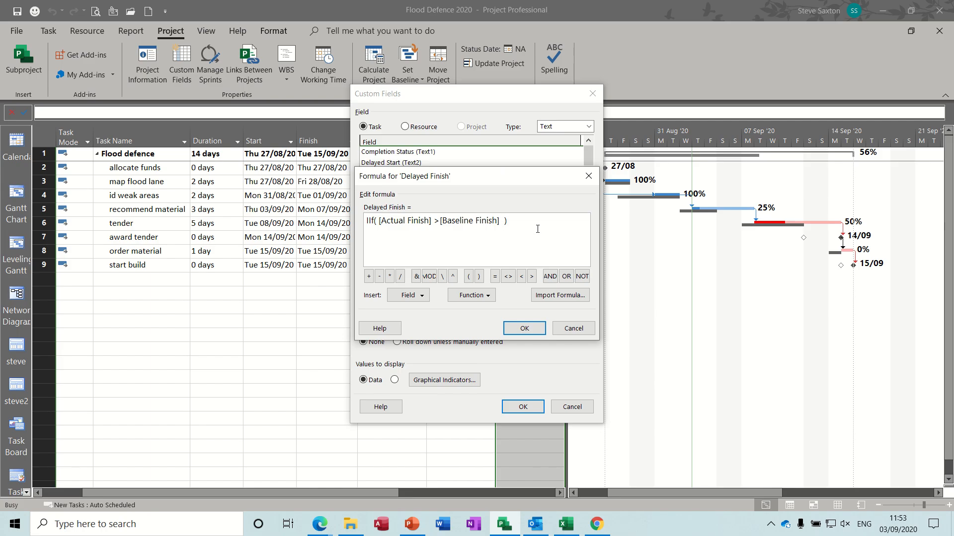
Complete the Delayed Finish formula with "Delayed" as the true result and "On Time" as the false result, and apply the custom field.
text(,"Delayed")
text(,)
click(547, 221)
text("On Time")
click(524, 331)
click(457, 310)
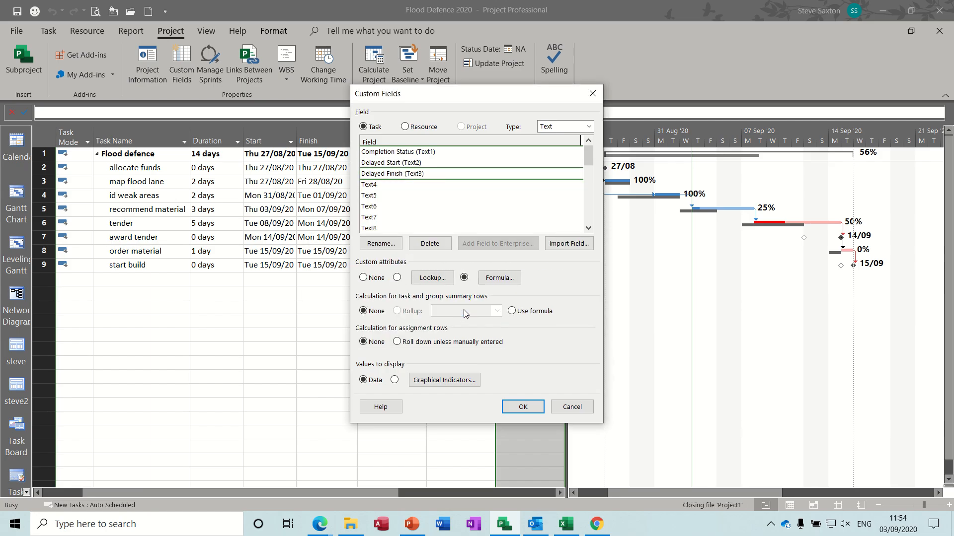
click(521, 404)
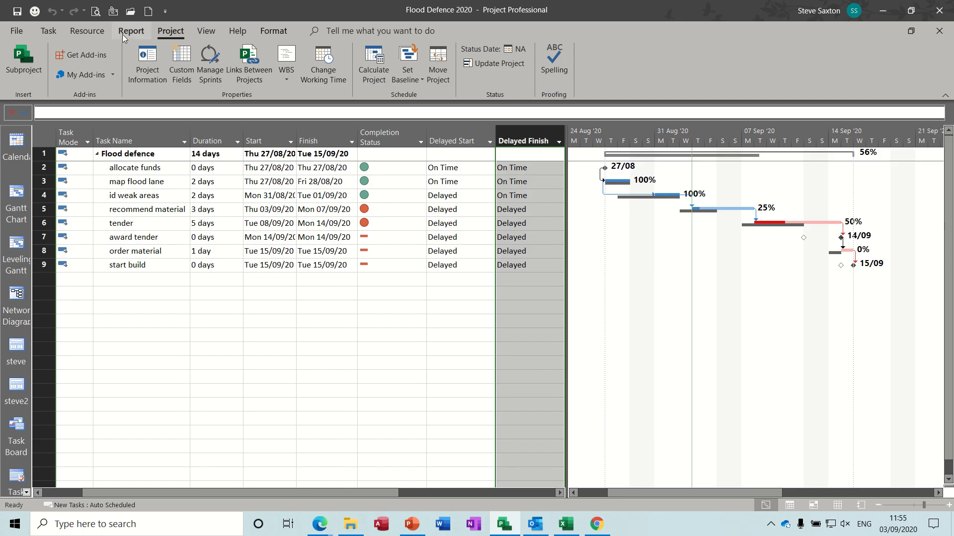
Switch to the Tracking table, insert a Baseline Duration column before Actual Finish, and check the value for the id weak areas task.
click(213, 36)
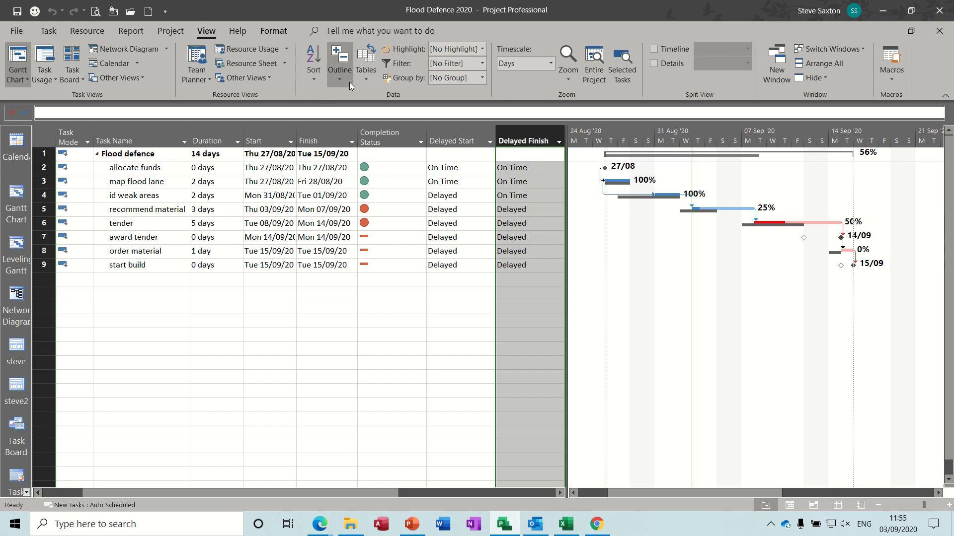
click(365, 80)
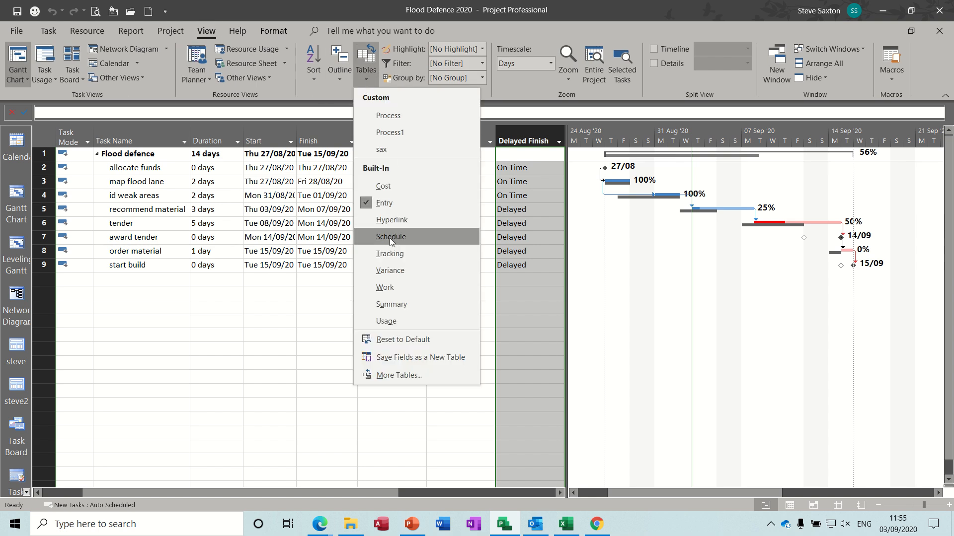
click(390, 254)
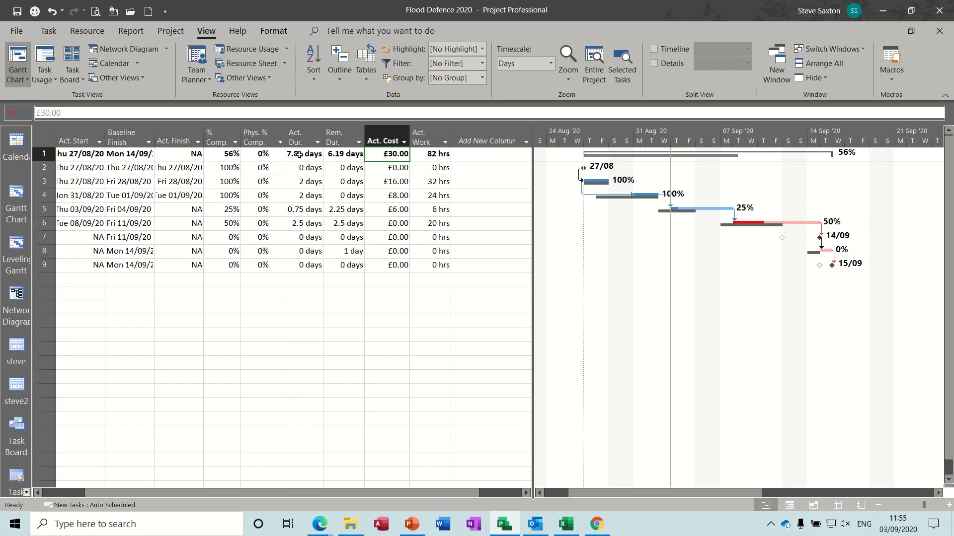
right_click(178, 131)
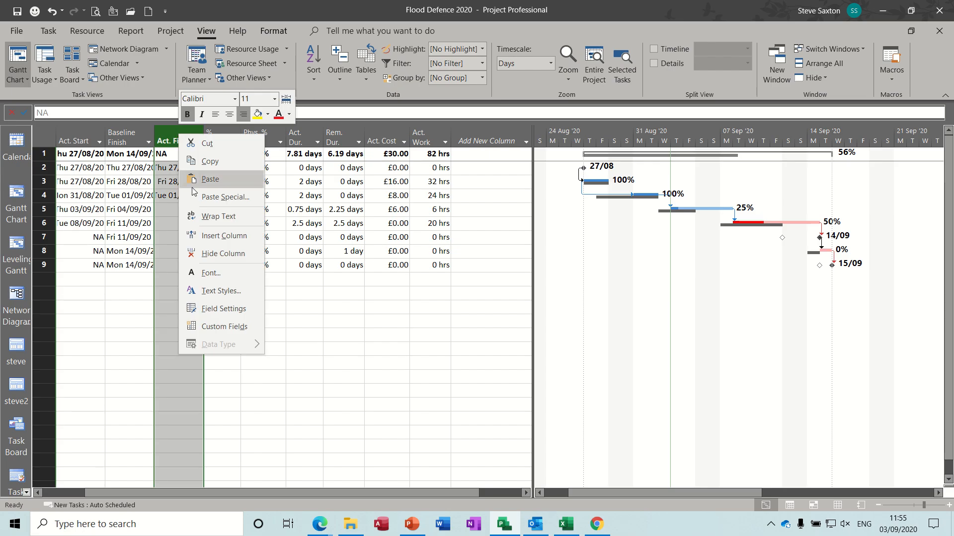
click(201, 237)
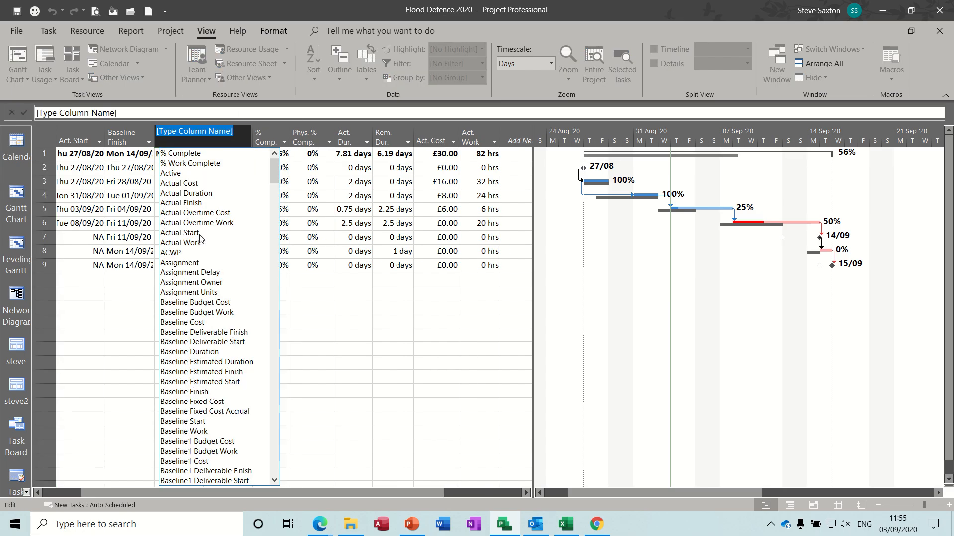
click(201, 352)
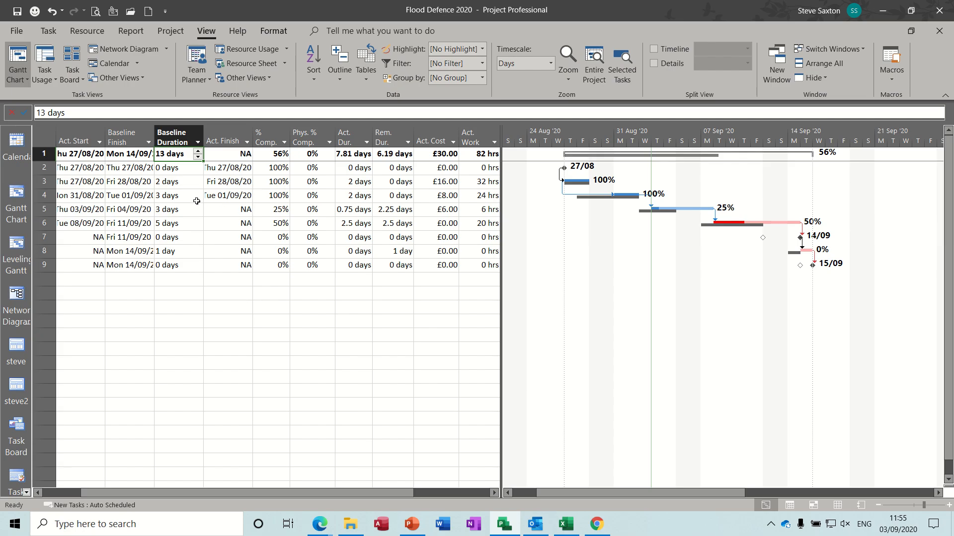
click(173, 196)
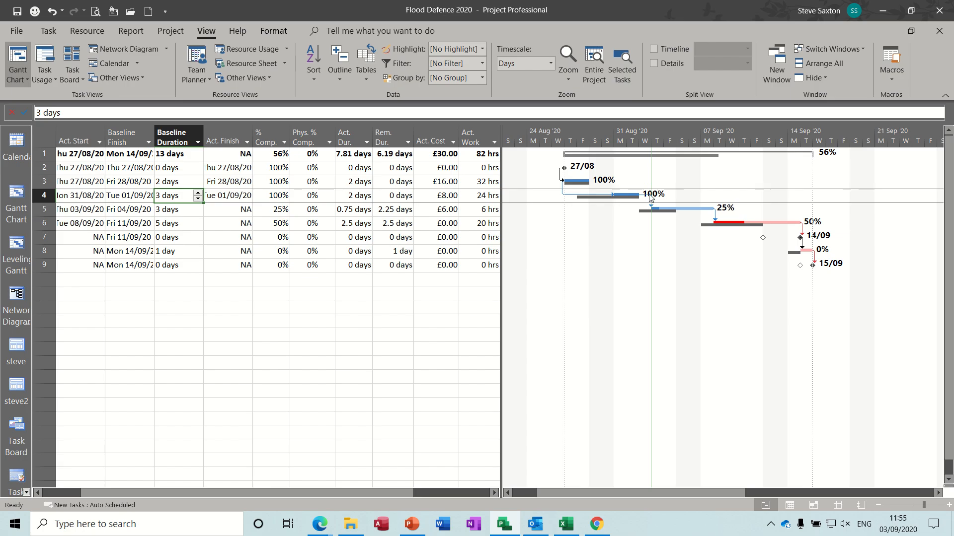
mouse_move(651, 198)
Return to the Entry table, widen the table area, and save its fields as a new table named Delayed Status.
click(366, 67)
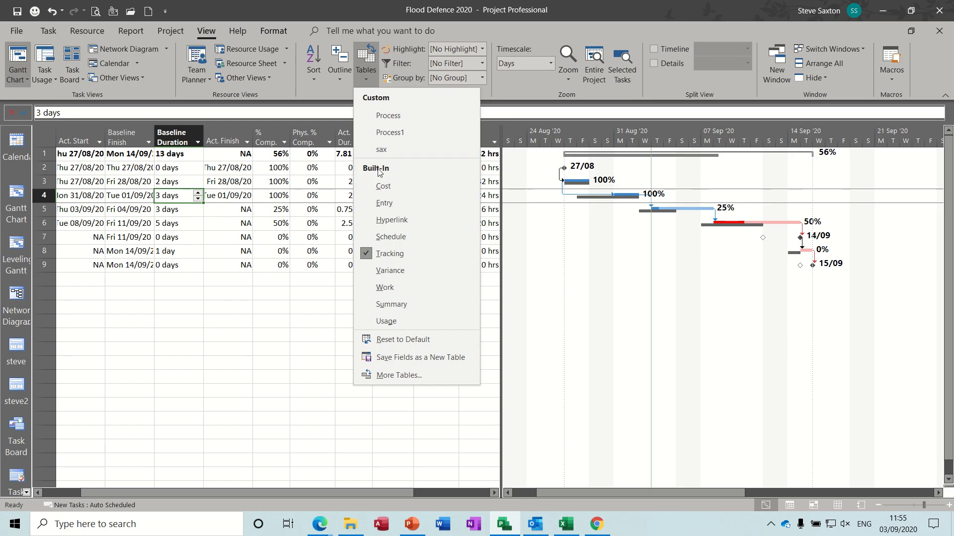
click(384, 203)
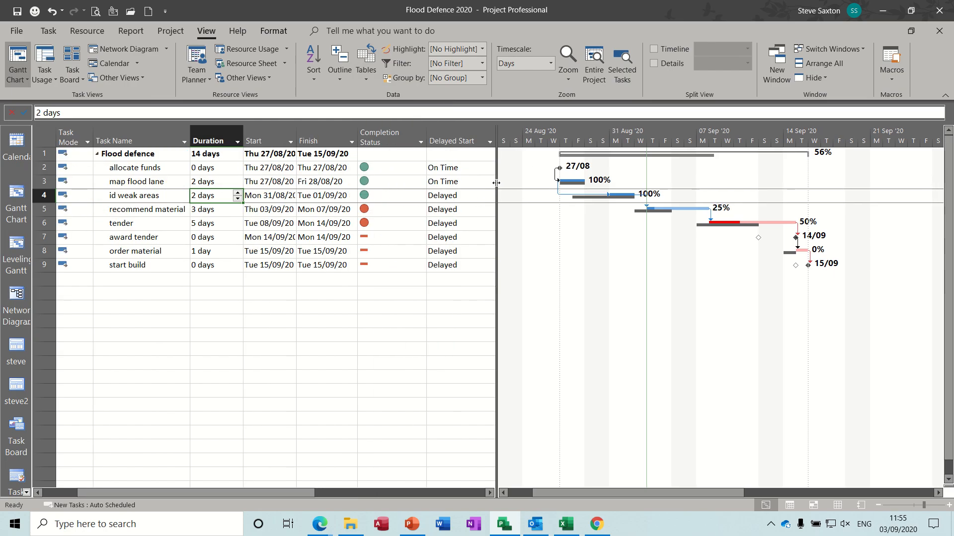
drag(496, 184, 651, 182)
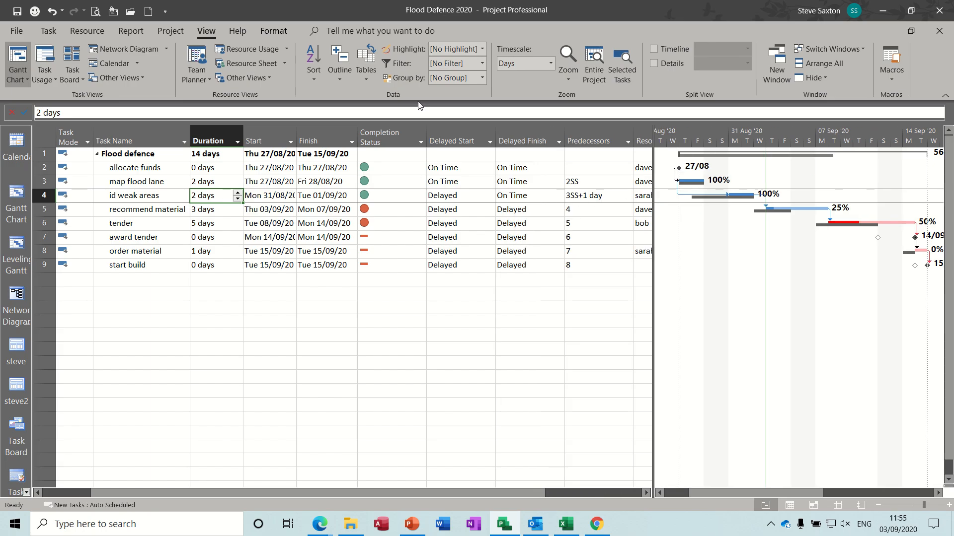
click(367, 81)
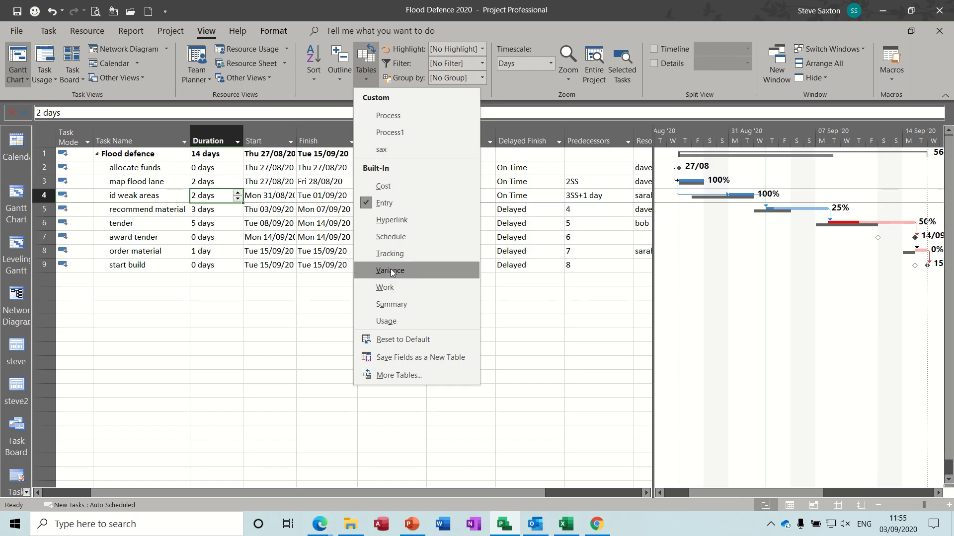
click(383, 359)
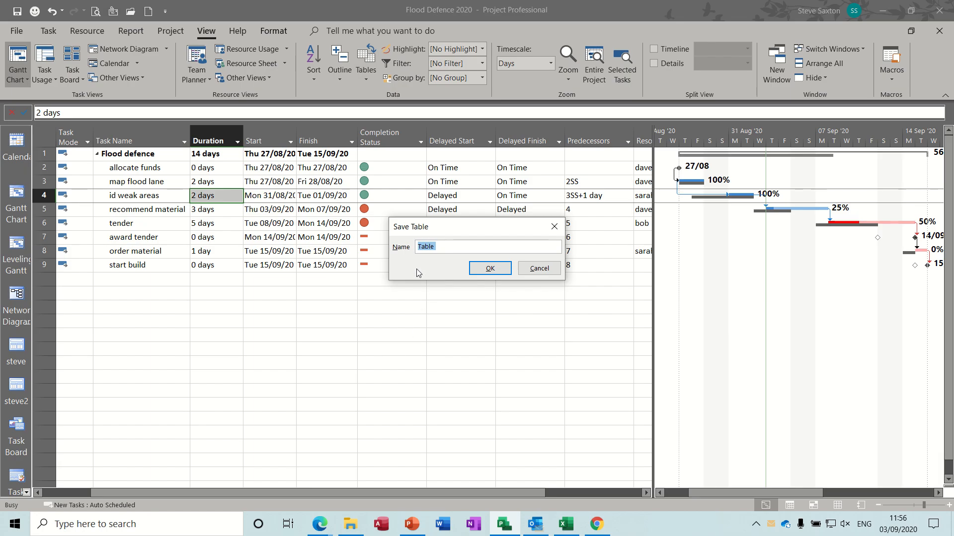
text(Delayed Status)
click(490, 268)
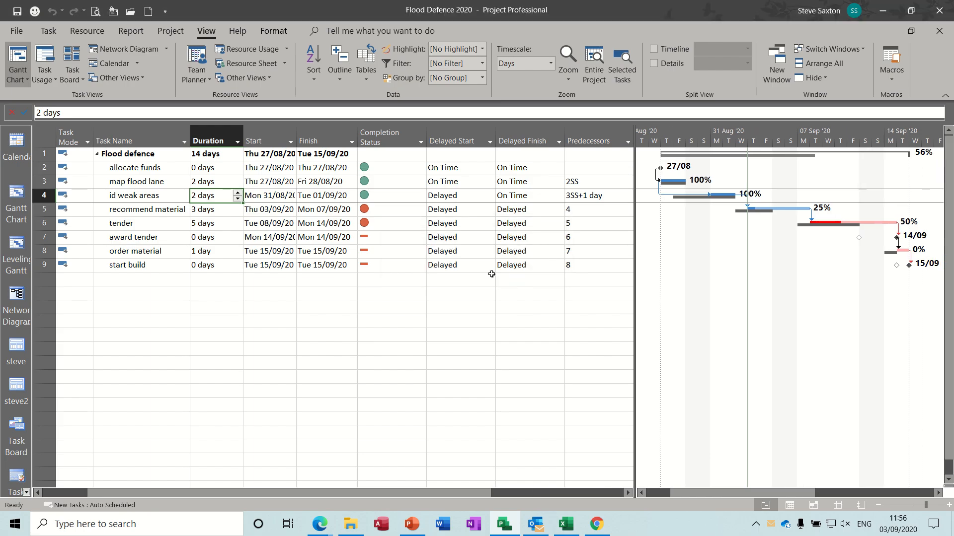
Switch back to the Entry table and remove its Completion Status, Delayed Start and Delayed Finish columns.
drag(389, 134, 526, 137)
click(371, 82)
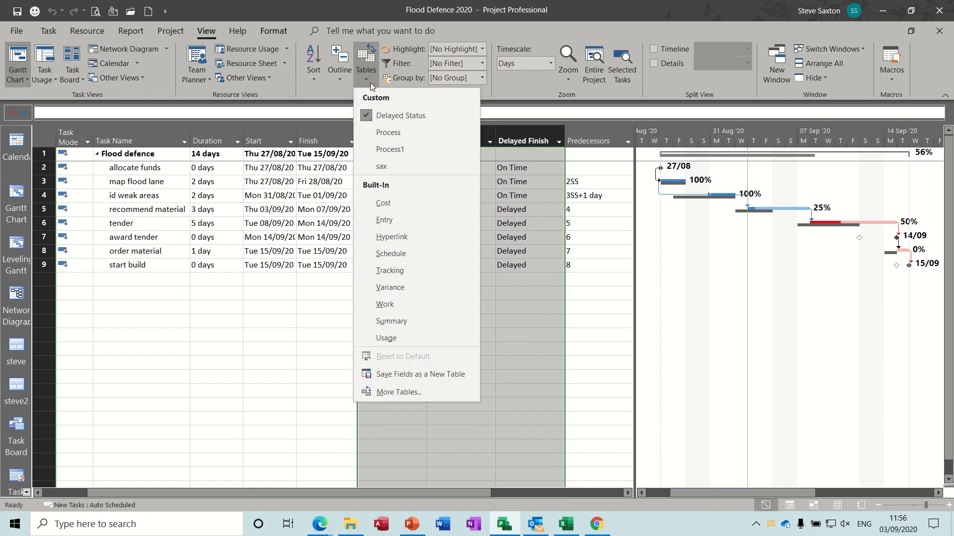
click(378, 220)
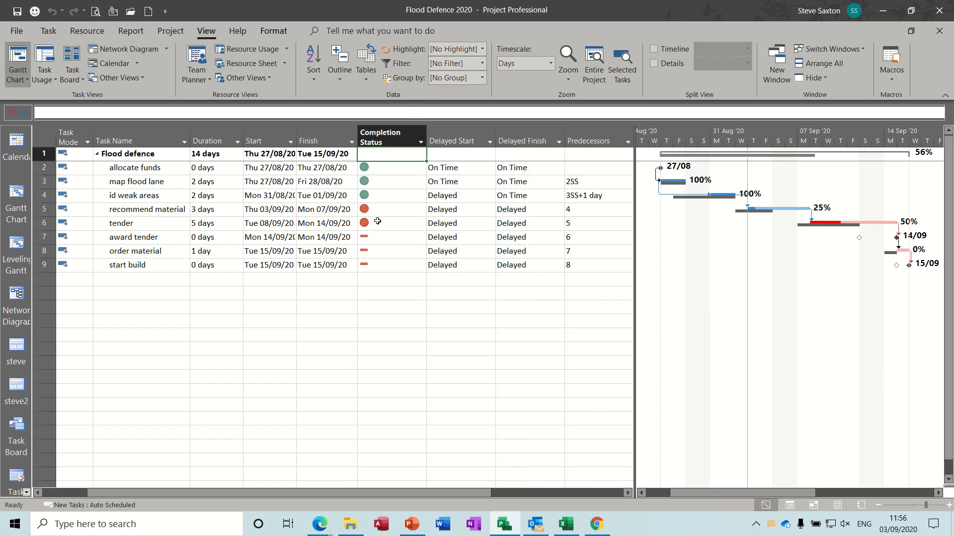
drag(388, 135, 514, 140)
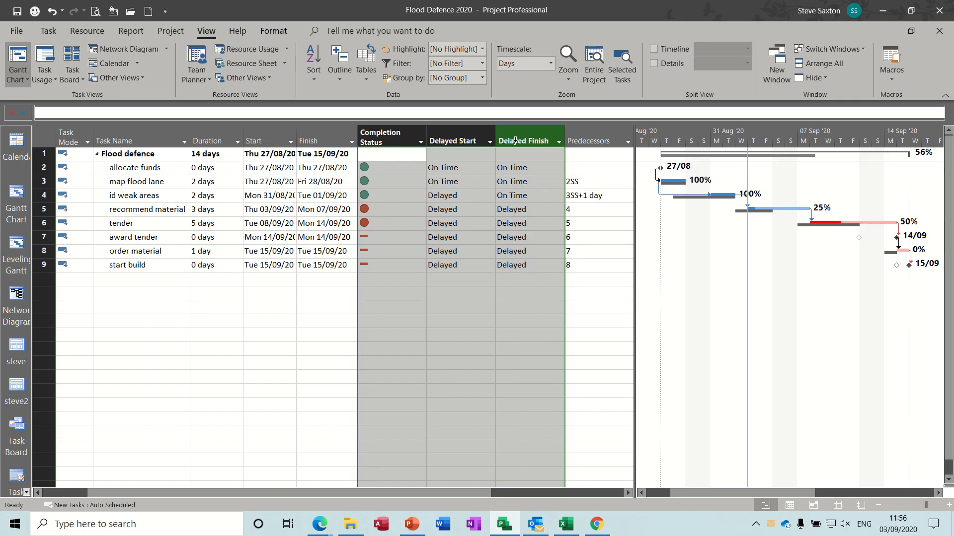
key(Delete)
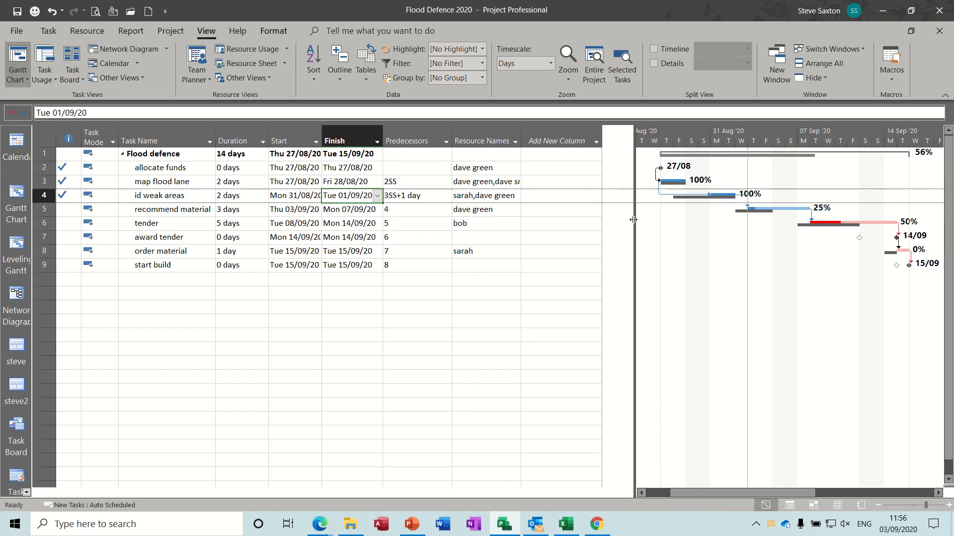
drag(634, 220, 459, 219)
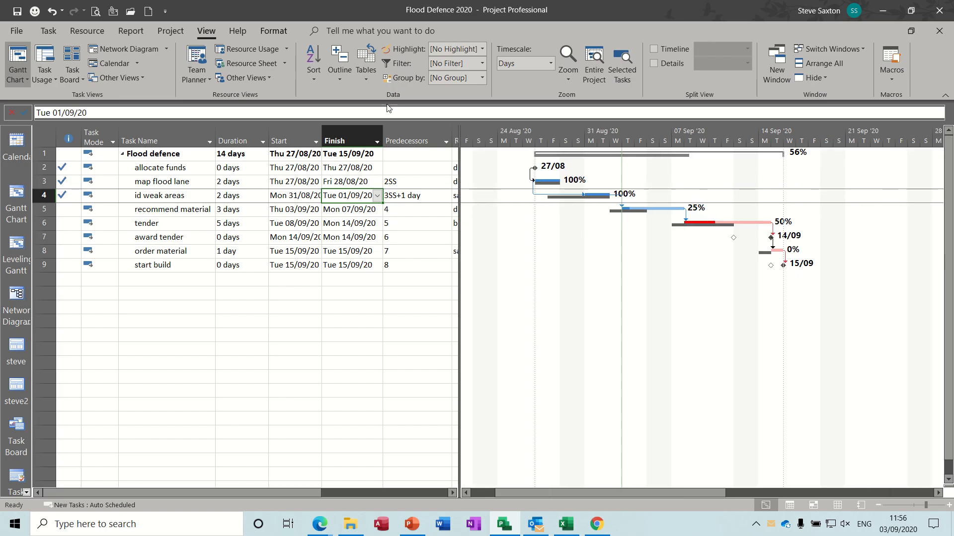
Apply the custom Delayed Status table and widen the table area to show all three status columns.
click(368, 80)
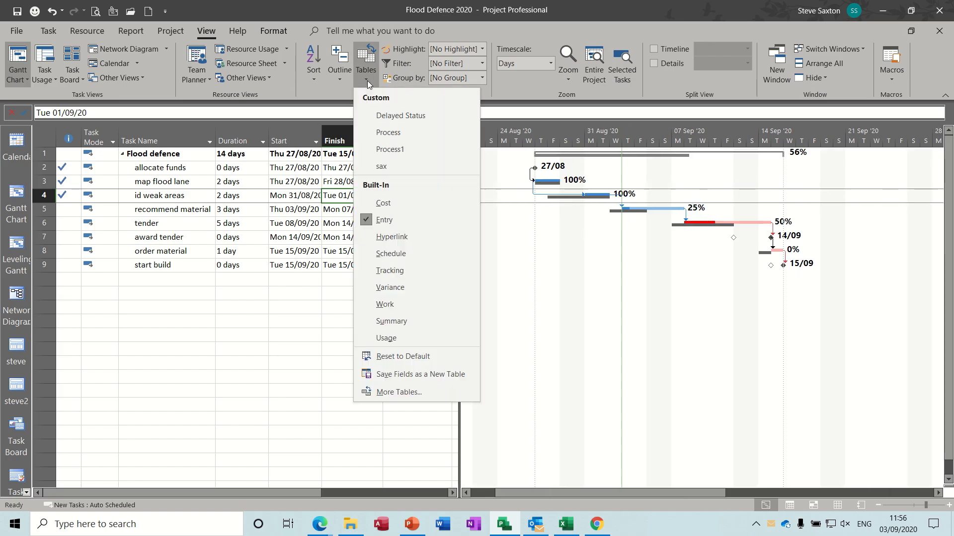
click(420, 117)
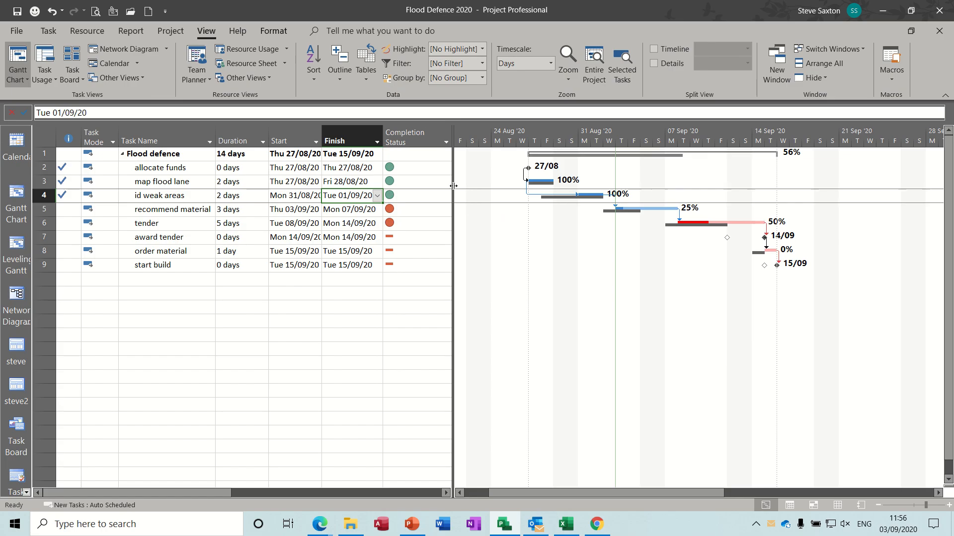
drag(453, 186, 635, 181)
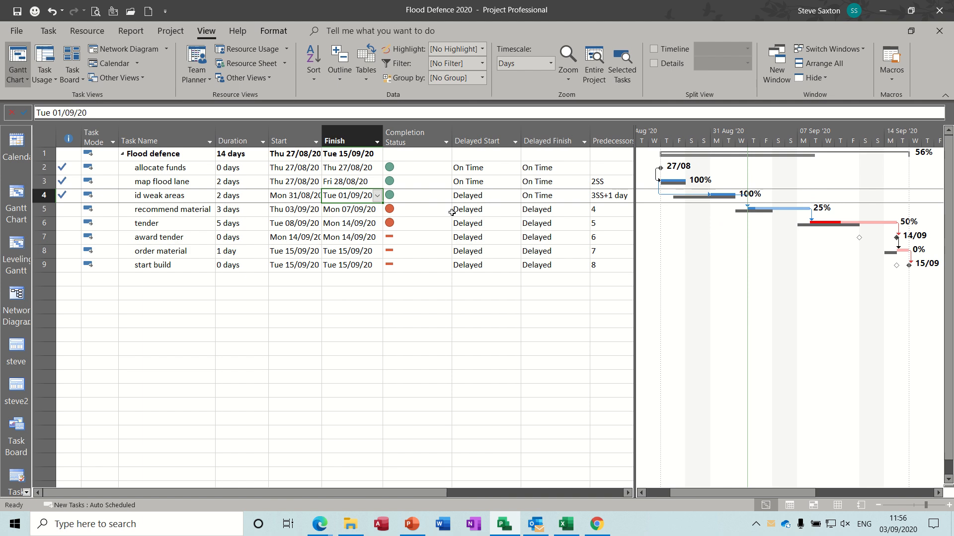
View the plan with the other custom tables in turn: Process, Process1 and sax.
click(368, 81)
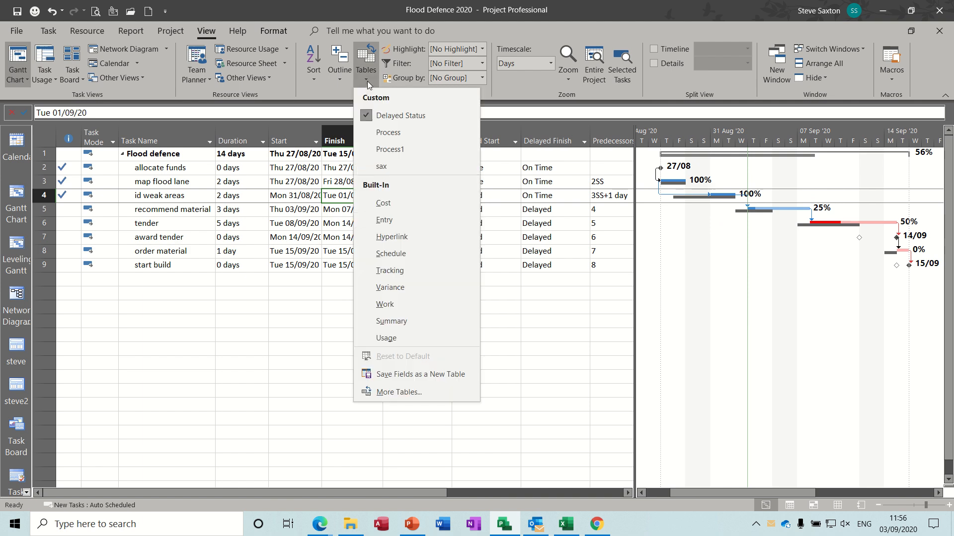
click(402, 133)
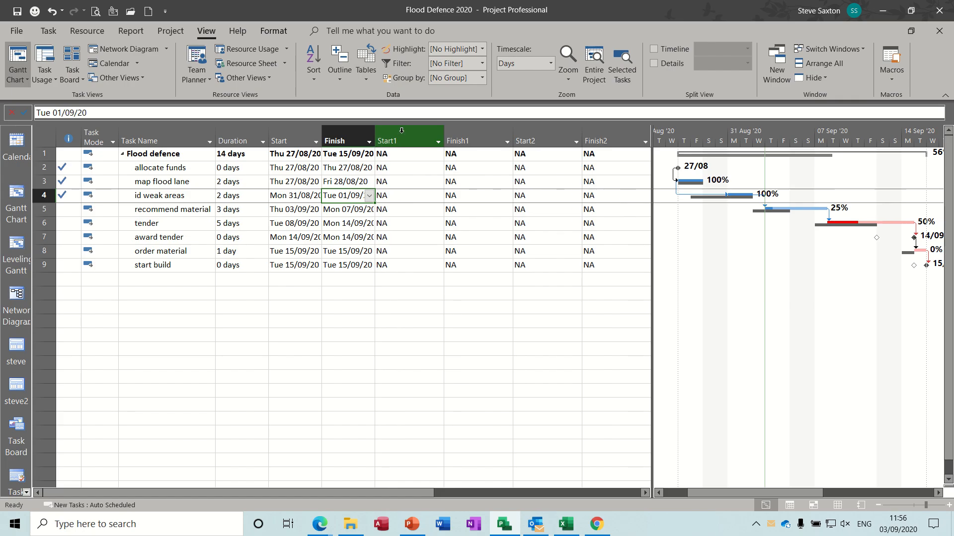
click(365, 79)
click(393, 129)
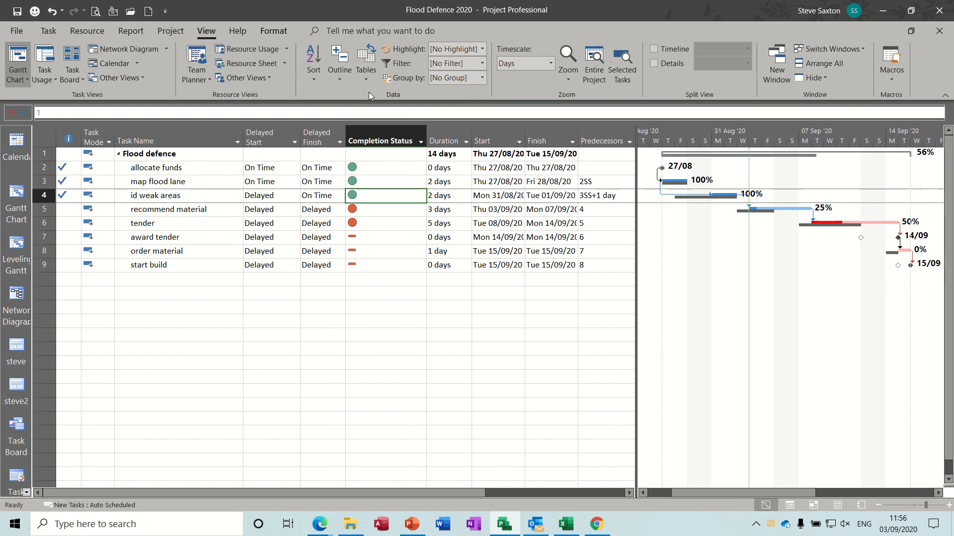
click(364, 79)
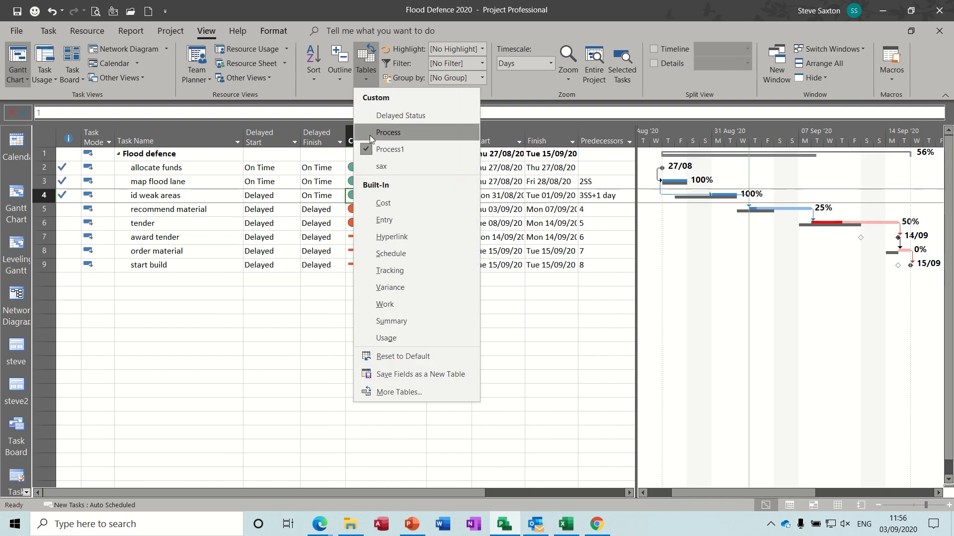
click(380, 166)
drag(379, 164, 396, 149)
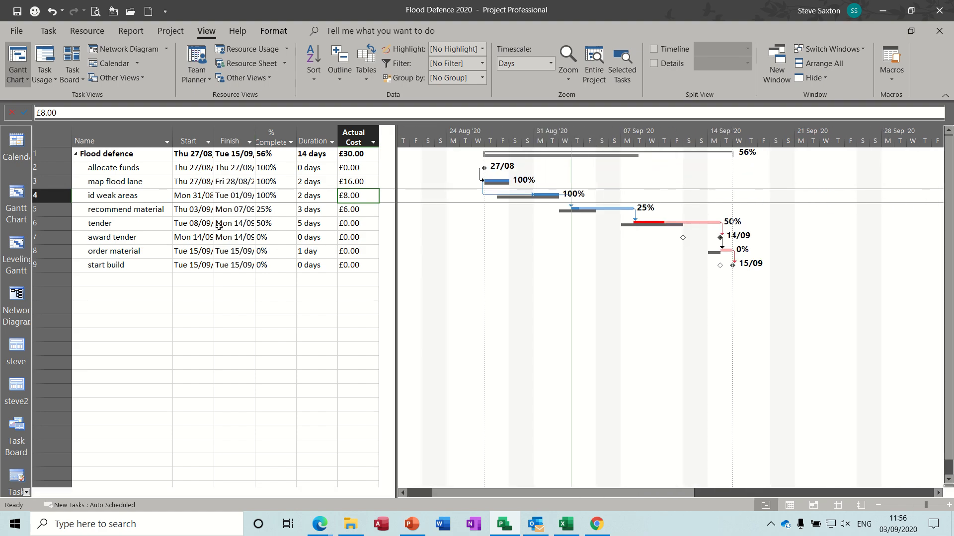
Return from the sax table to the Delayed Status table and widen the table area to include Delayed Start.
click(368, 81)
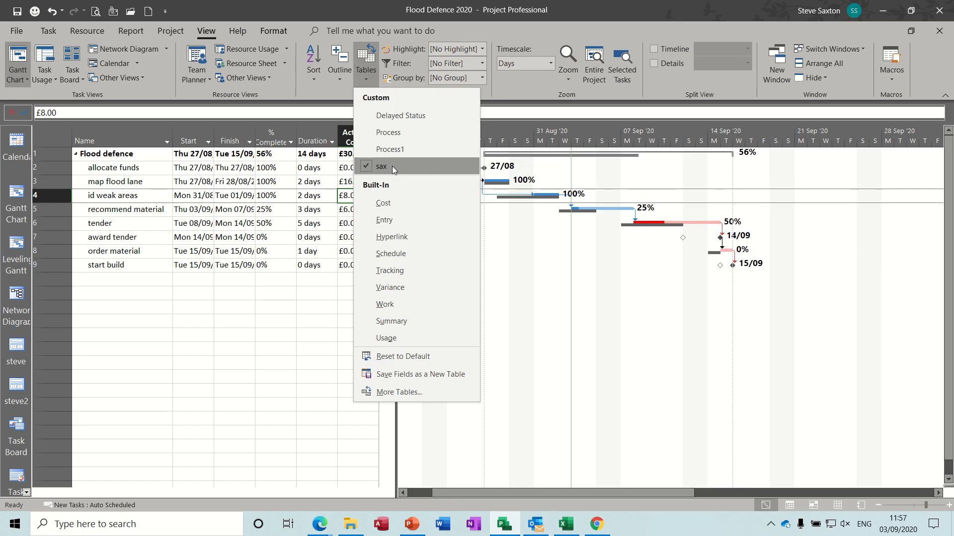
click(383, 115)
drag(384, 155, 491, 154)
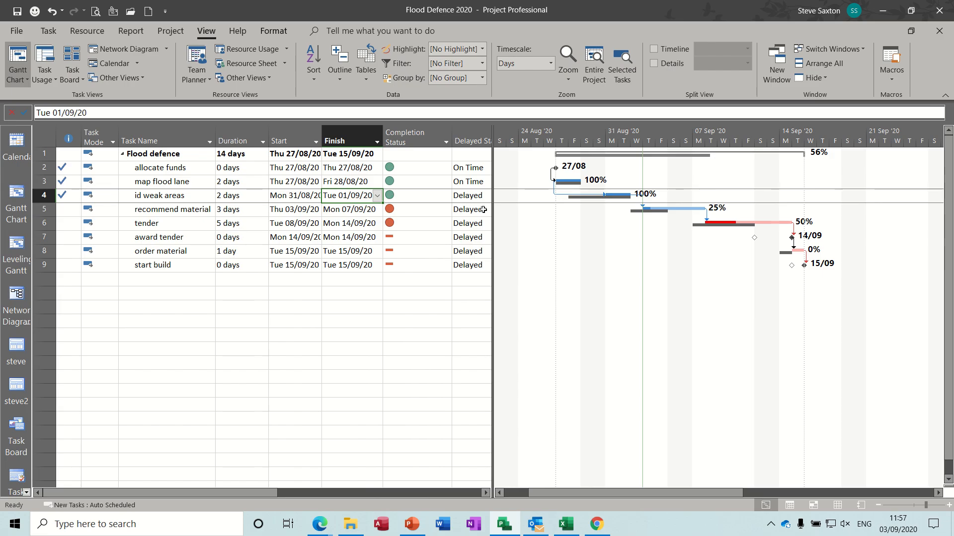
Open the full list of task tables to review the options for managing Delayed Status, and close it without changes.
click(368, 78)
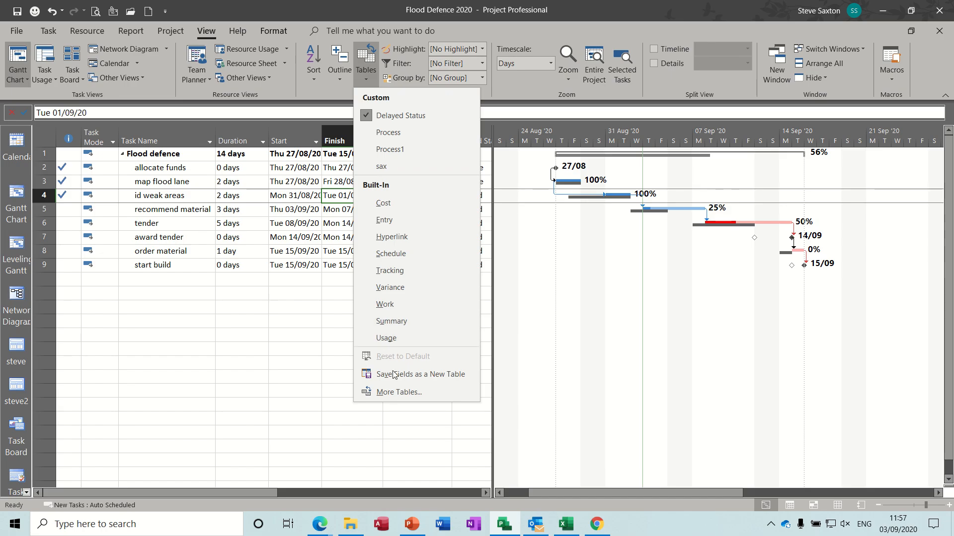
click(396, 393)
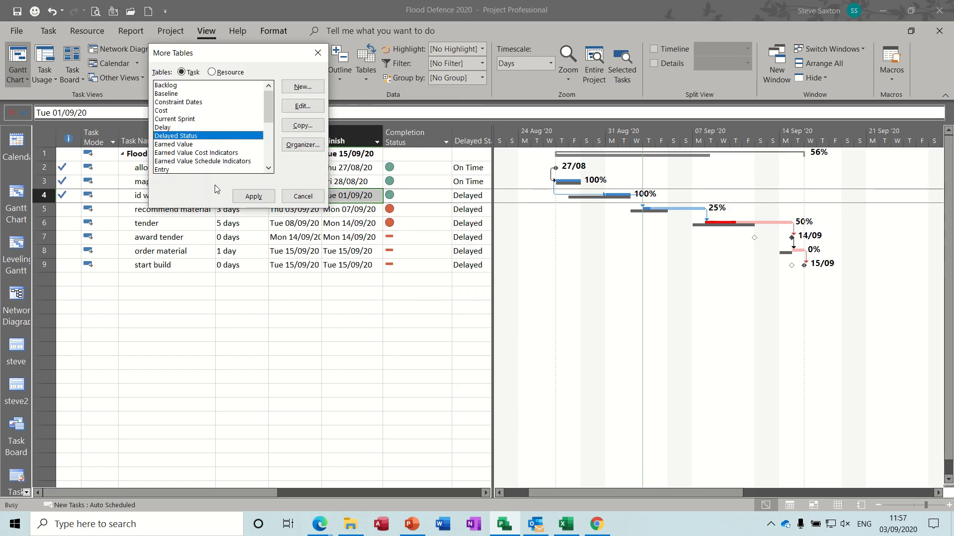
click(302, 196)
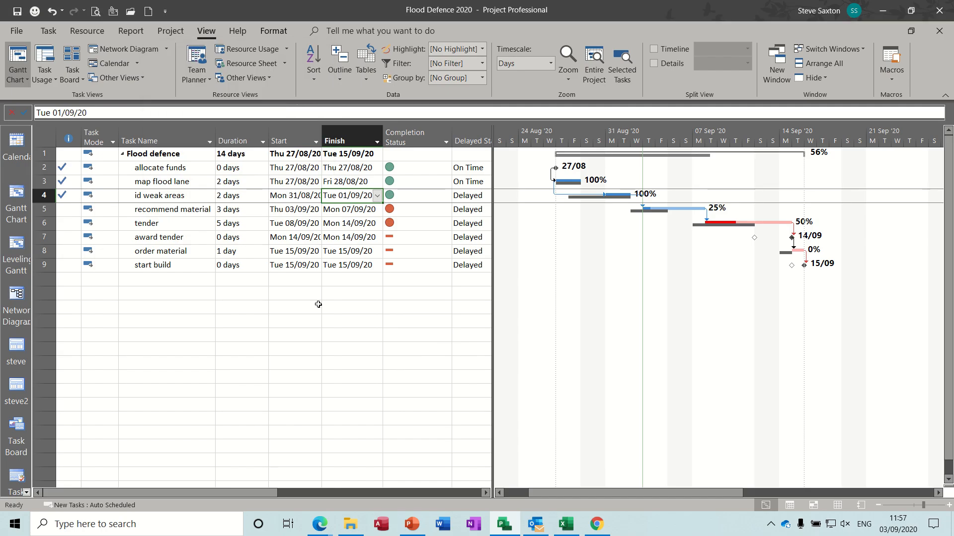